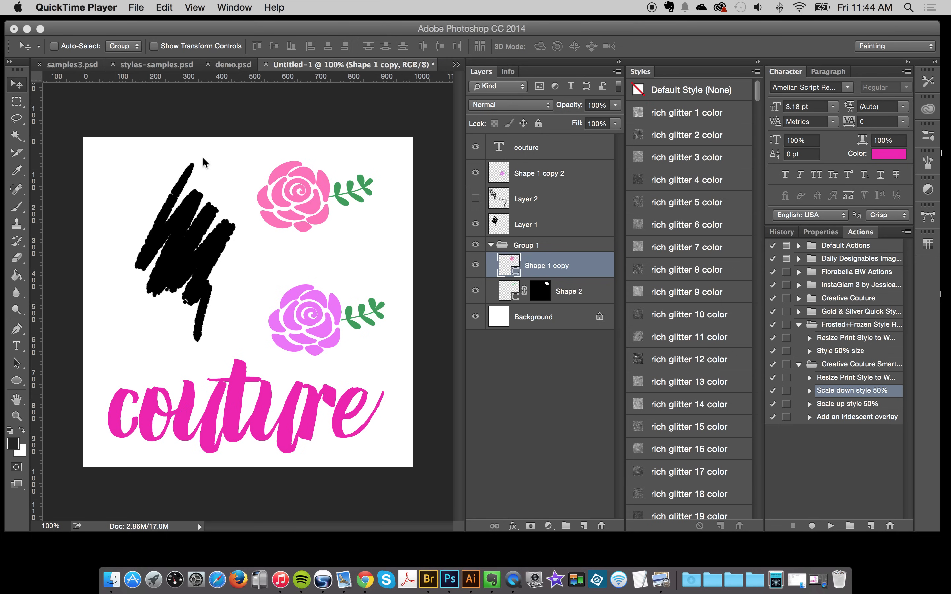
# Step: Look through the color layer styles, from rich glitter through jeweled, textile collection and liquid metals to metal mixes
pyautogui.scroll(-15, 692, 299)
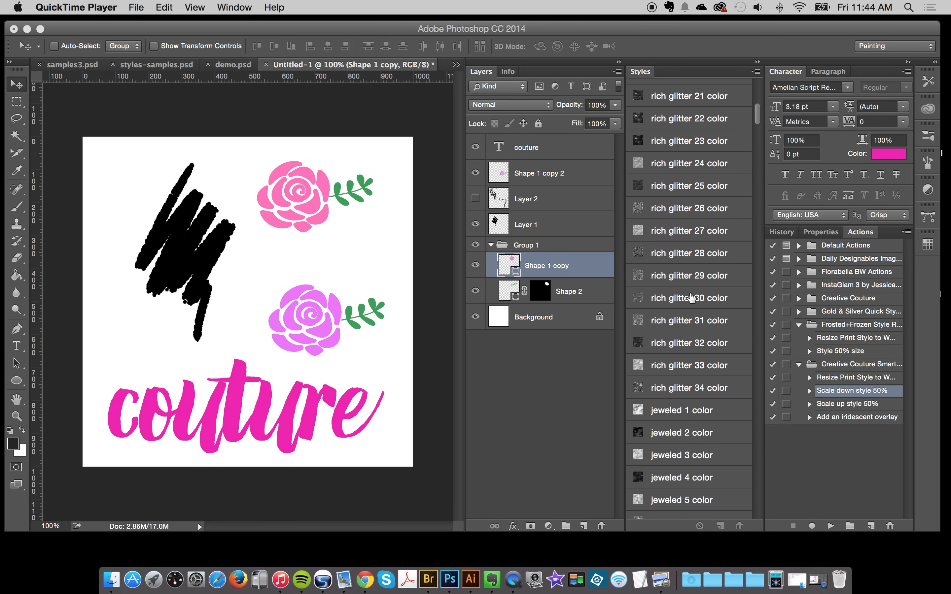
pyautogui.scroll(-2, 692, 298)
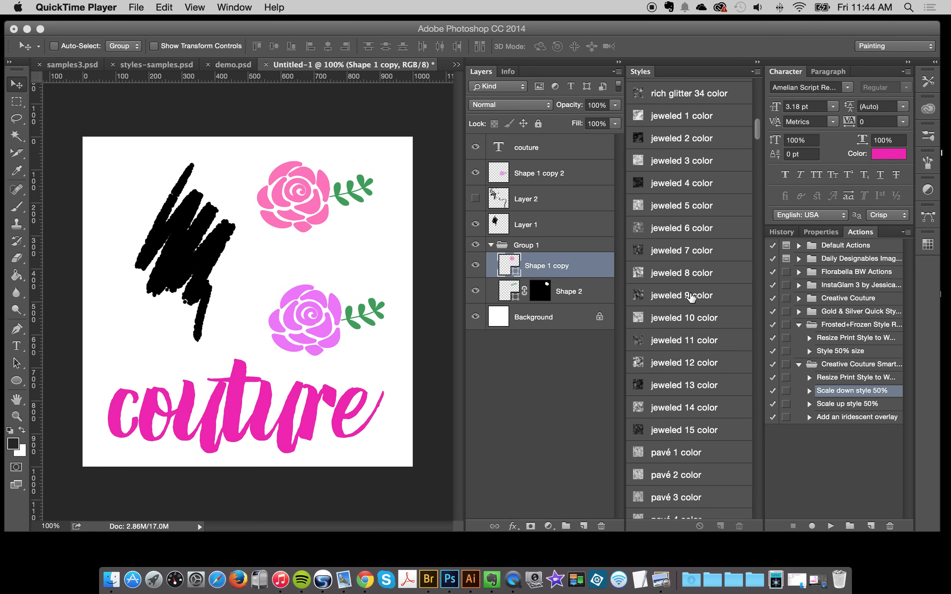
pyautogui.scroll(-13, 692, 299)
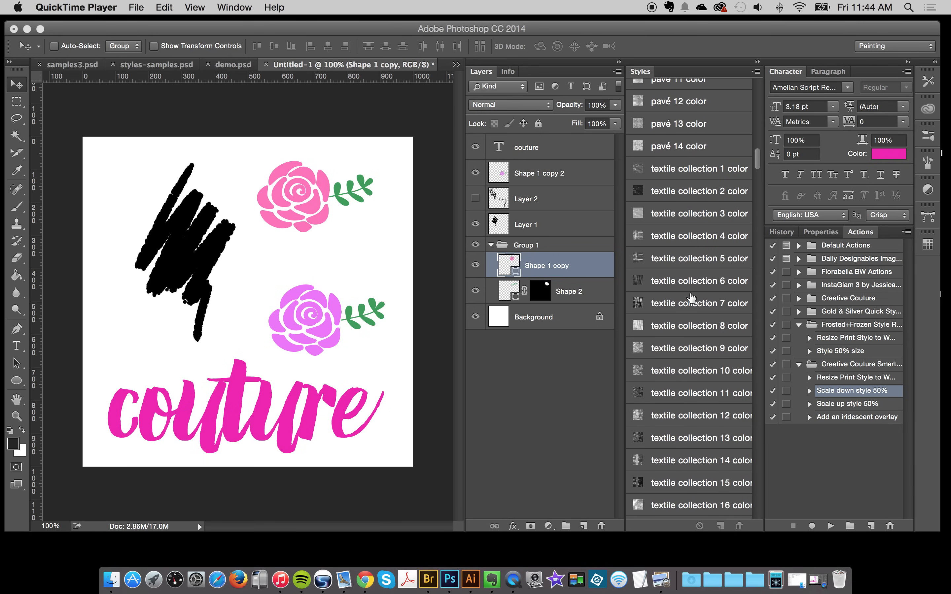
pyautogui.scroll(-15, 692, 298)
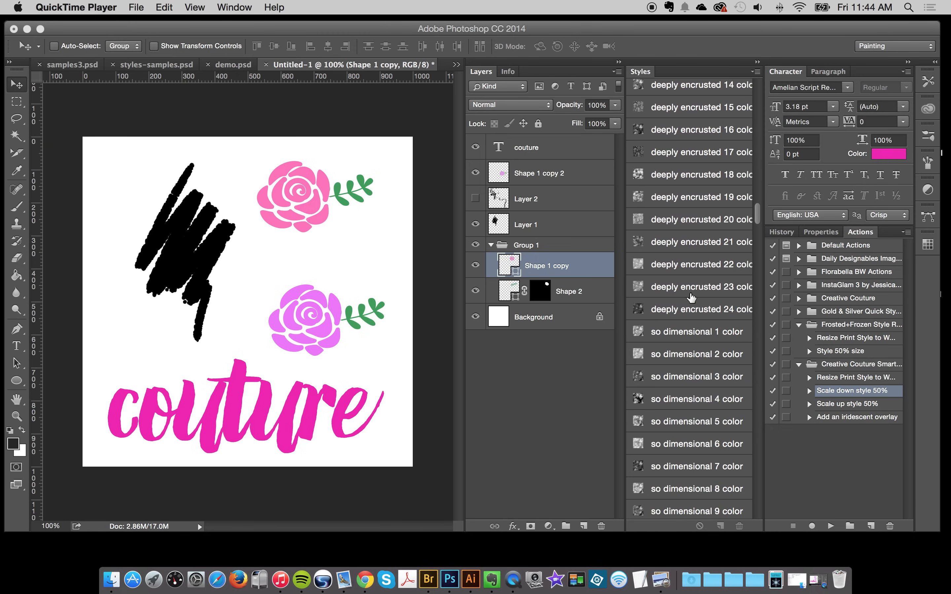
pyautogui.scroll(-8, 692, 298)
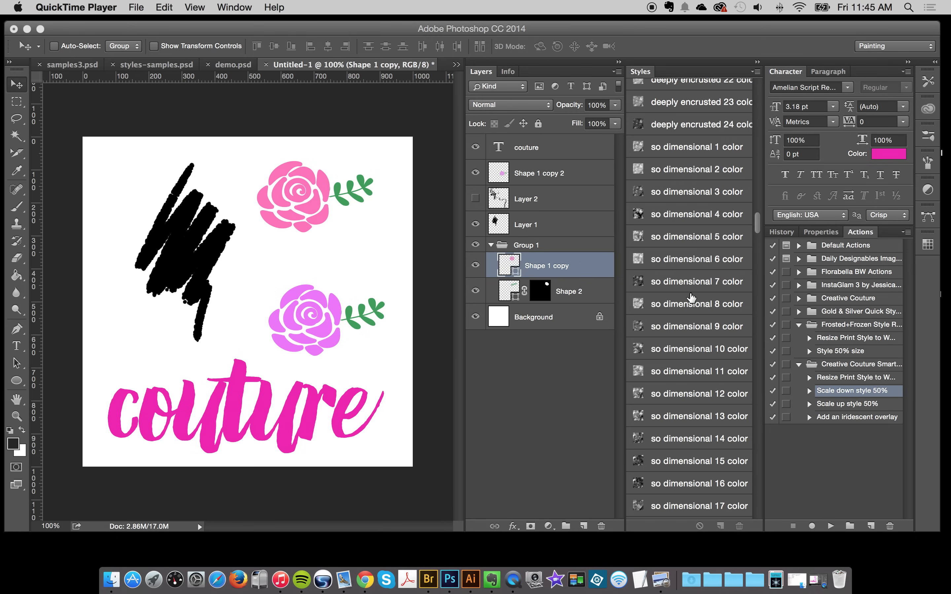
pyautogui.scroll(-6, 691, 299)
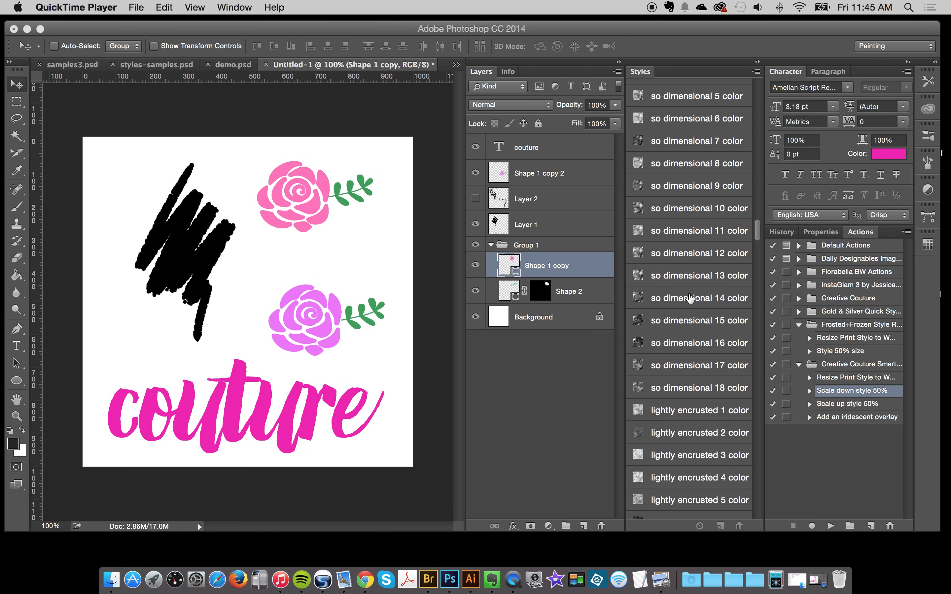
pyautogui.scroll(-11, 690, 299)
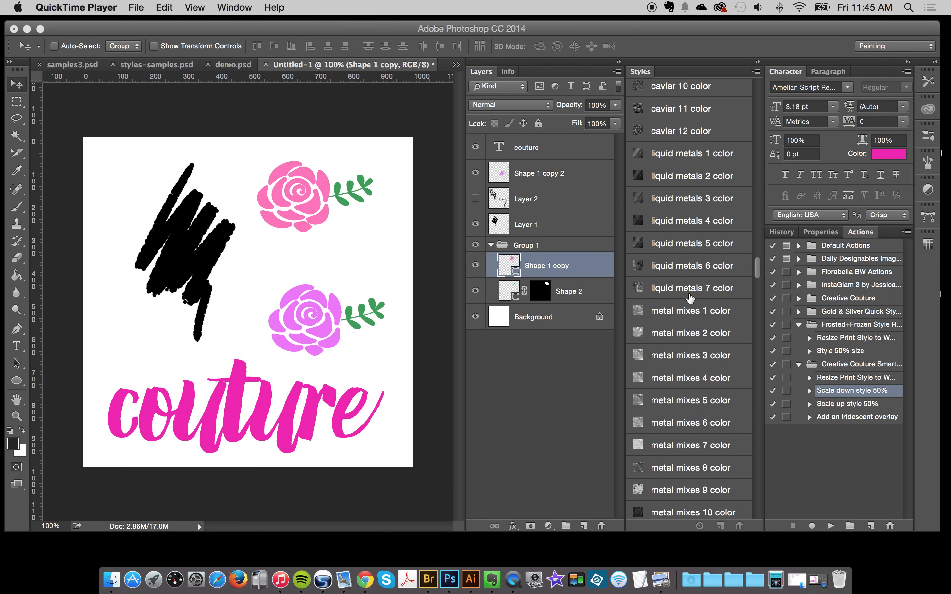
pyautogui.scroll(-6, 691, 299)
pyautogui.scroll(-10, 690, 299)
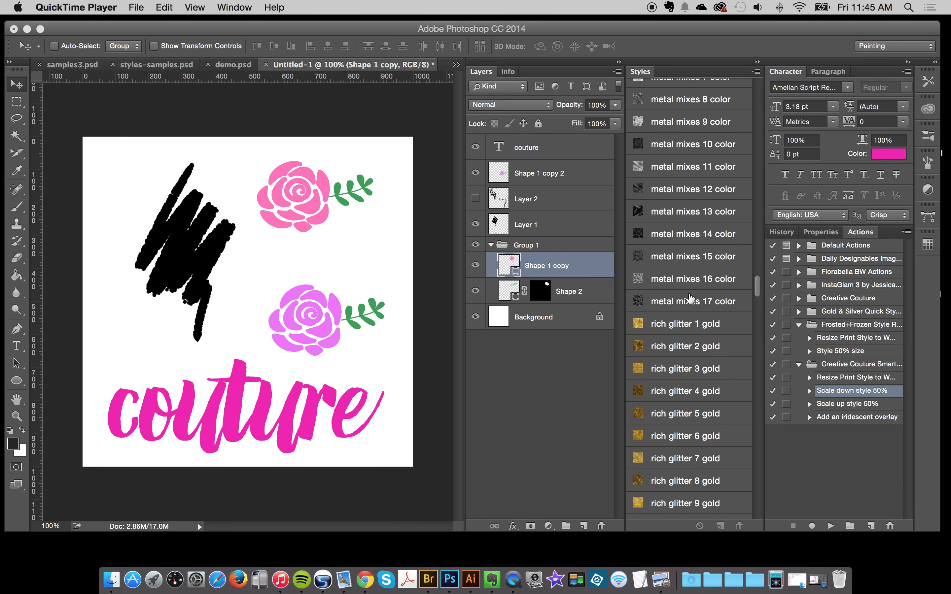
pyautogui.scroll(20, 691, 299)
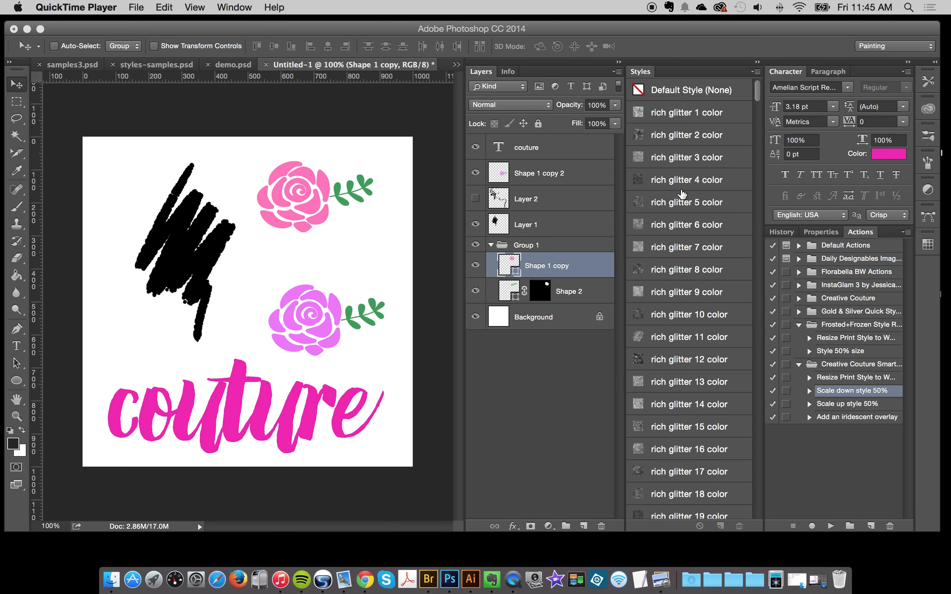
# Step: Compare the color layer styles with their gold counterparts, including the rich glitter and jeweled gold sets
pyautogui.scroll(-5, 684, 167)
pyautogui.scroll(-15, 685, 167)
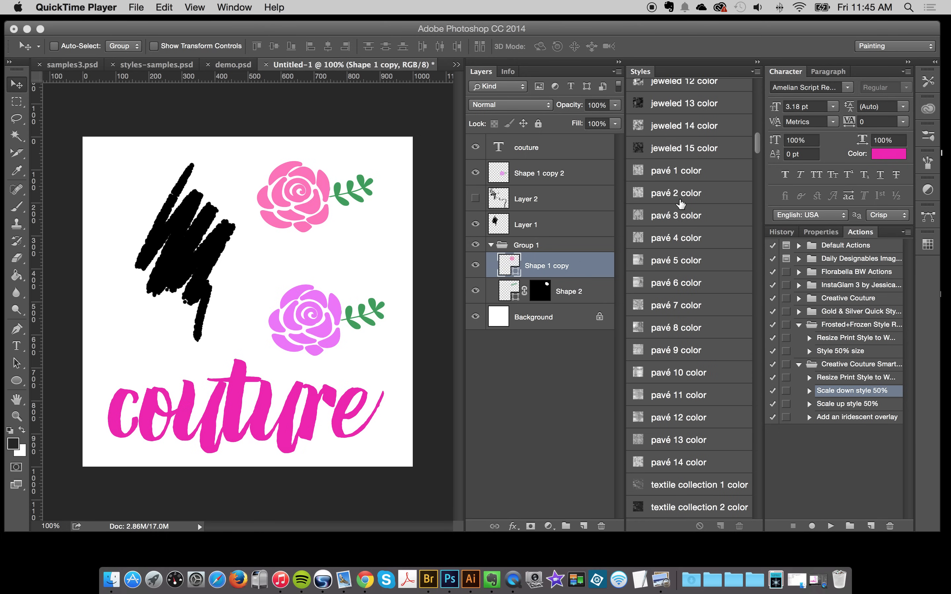
pyautogui.scroll(20, 693, 147)
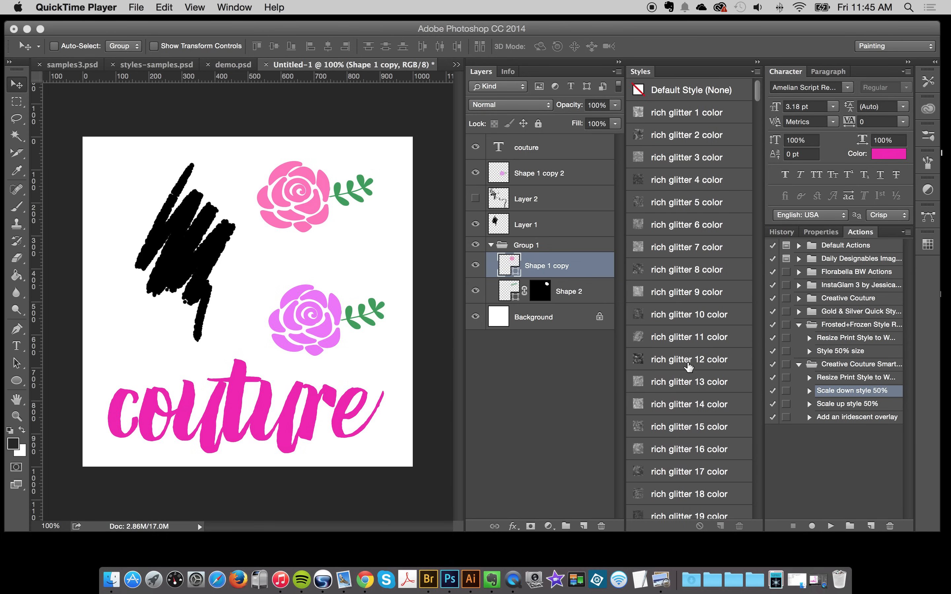
pyautogui.scroll(-4, 710, 313)
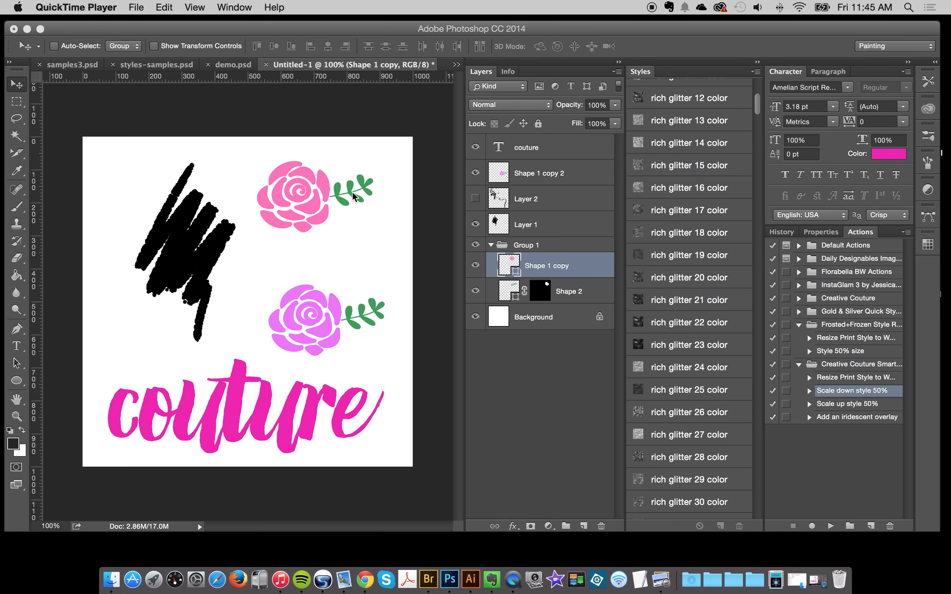
pyautogui.scroll(-15, 650, 381)
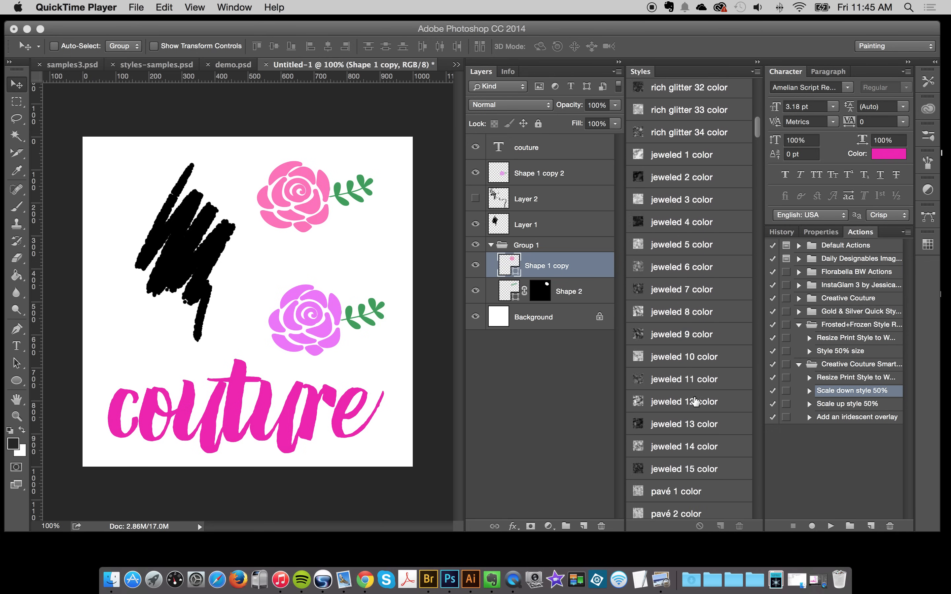
pyautogui.scroll(-20, 695, 401)
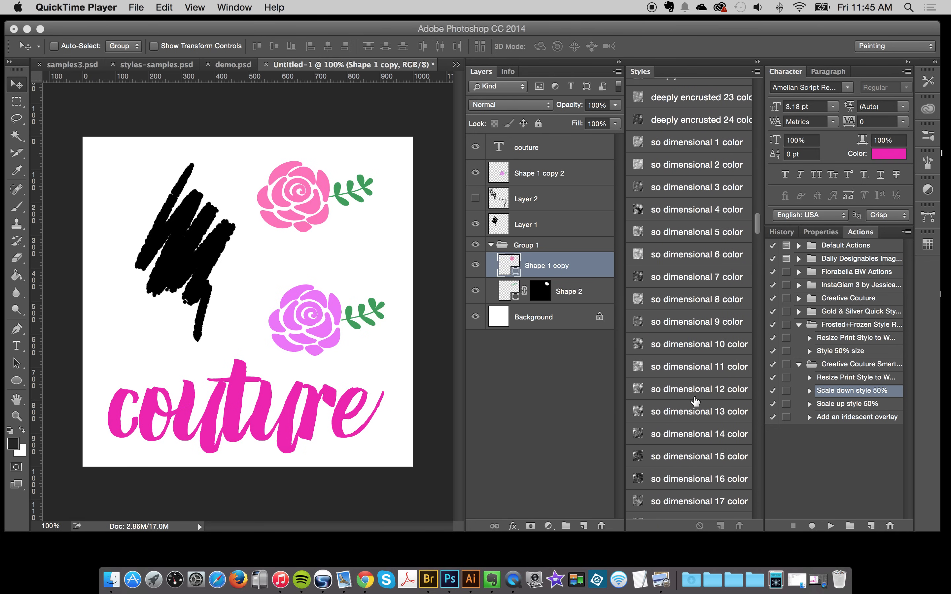
pyautogui.scroll(-10, 695, 401)
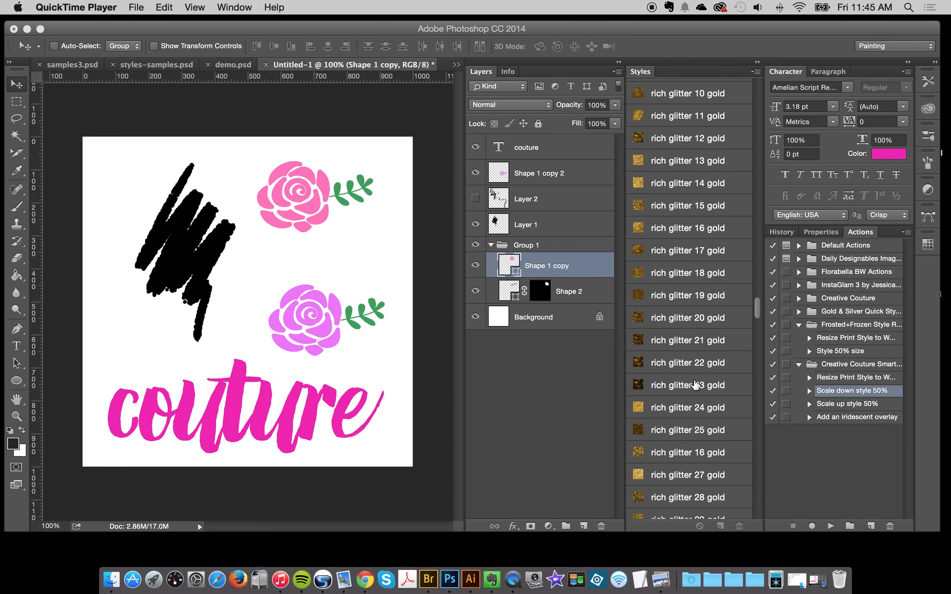
pyautogui.scroll(-5, 690, 433)
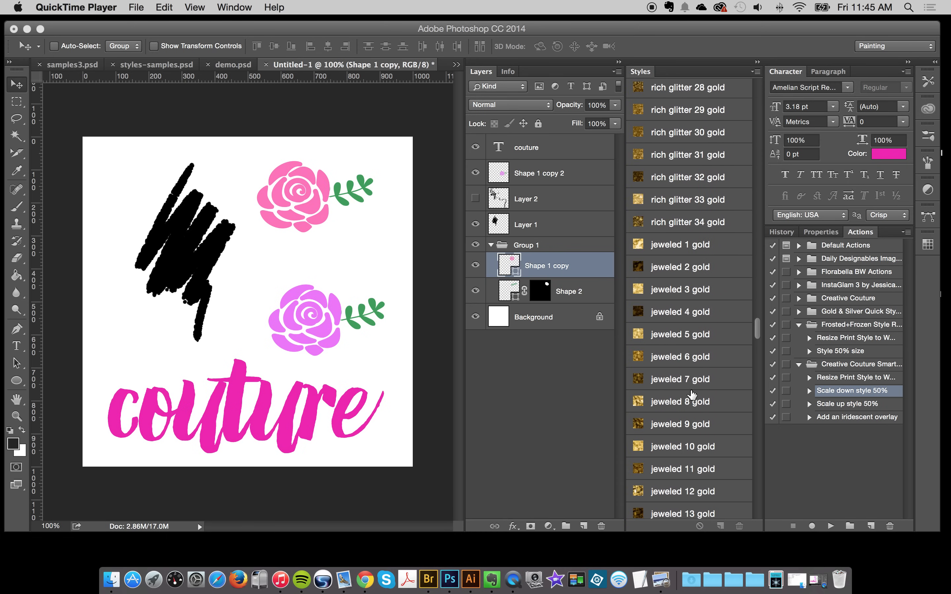
pyautogui.scroll(3, 690, 393)
pyautogui.scroll(20, 703, 388)
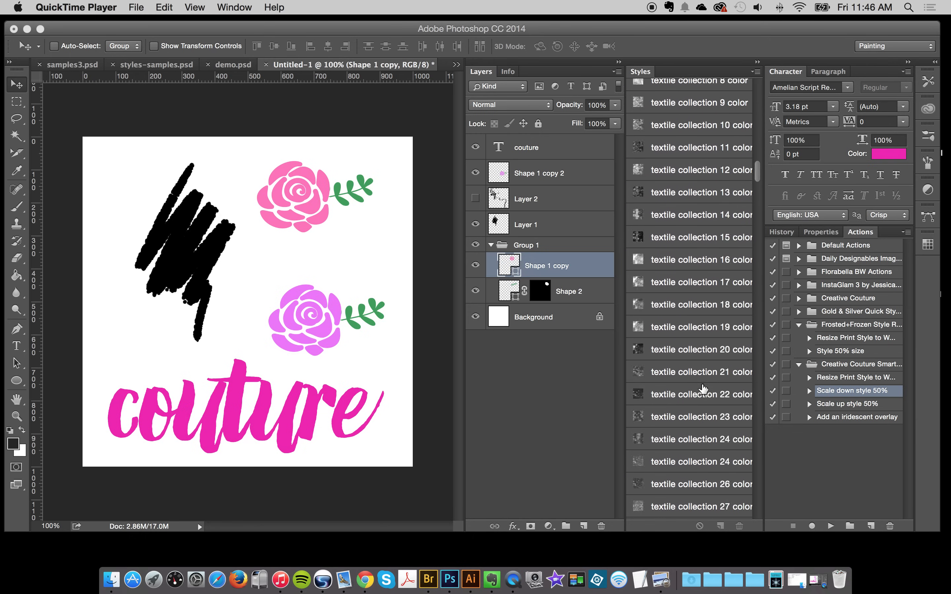
pyautogui.scroll(3, 703, 389)
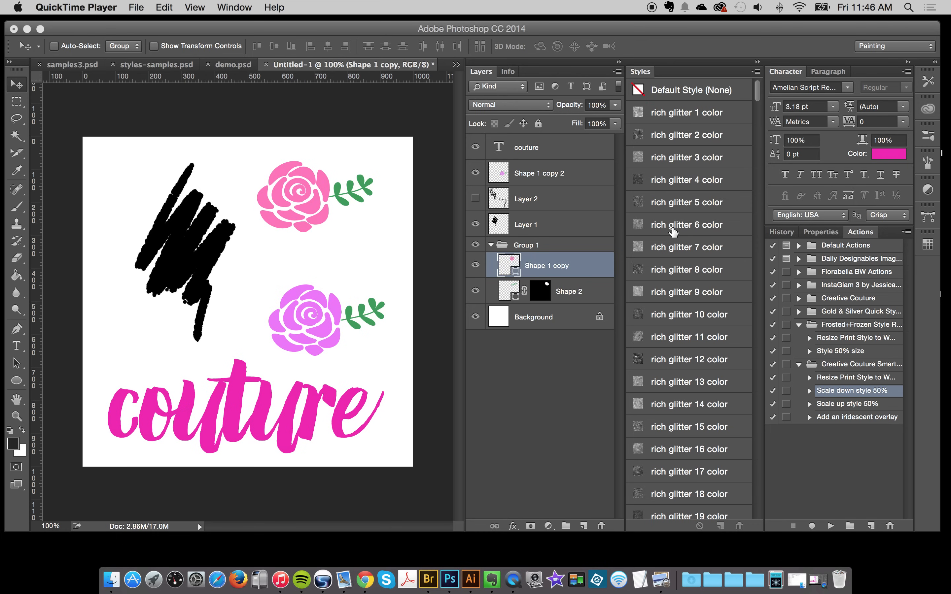
# Step: Try several rich glitter color styles on the upper rose layer, Shape 1 copy, including rich glitter 1 and 2
pyautogui.click(474, 266)
pyautogui.click(474, 266)
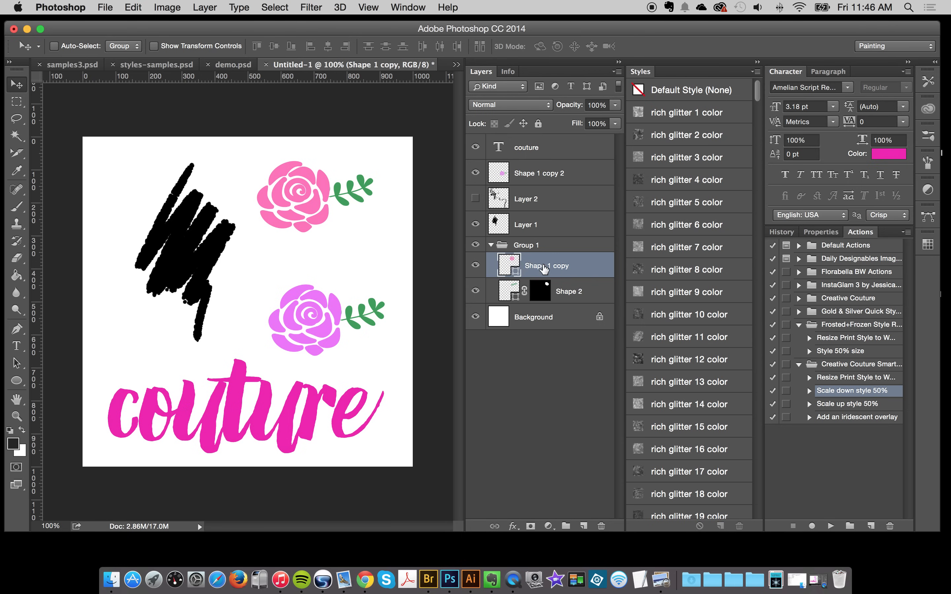
pyautogui.click(680, 112)
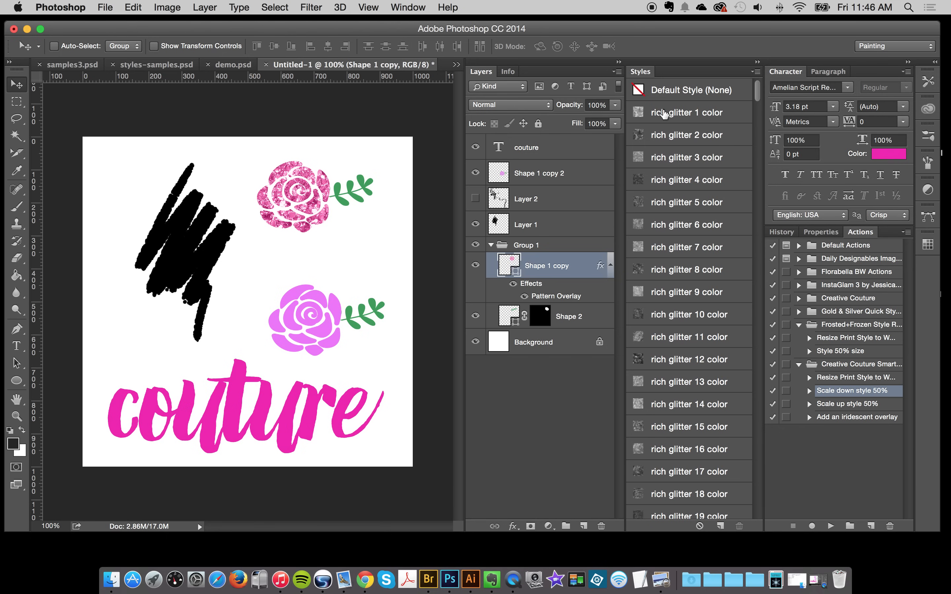
pyautogui.click(674, 134)
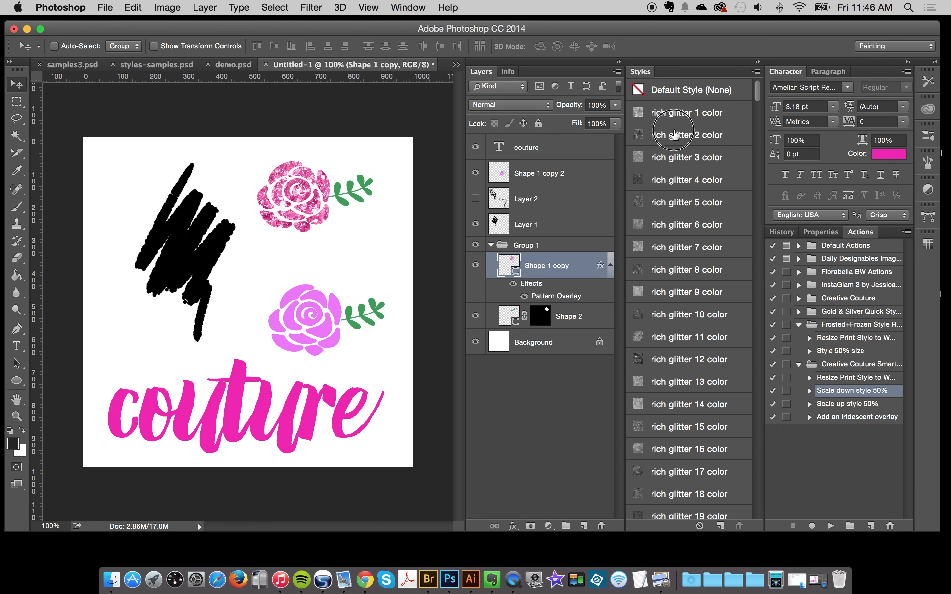
pyautogui.click(675, 113)
pyautogui.click(672, 135)
pyautogui.click(675, 193)
pyautogui.click(687, 285)
pyautogui.click(688, 349)
# Step: Try more rich glitter color styles from further along the set on the upper rose
pyautogui.scroll(-5, 688, 349)
pyautogui.click(709, 354)
pyautogui.click(698, 428)
pyautogui.scroll(-7, 699, 425)
pyautogui.click(702, 320)
pyautogui.click(702, 394)
pyautogui.click(702, 431)
# Step: Try several jeweled color styles on the upper rose, including jeweled 1 and jeweled 5
pyautogui.scroll(-9, 707, 431)
pyautogui.click(693, 343)
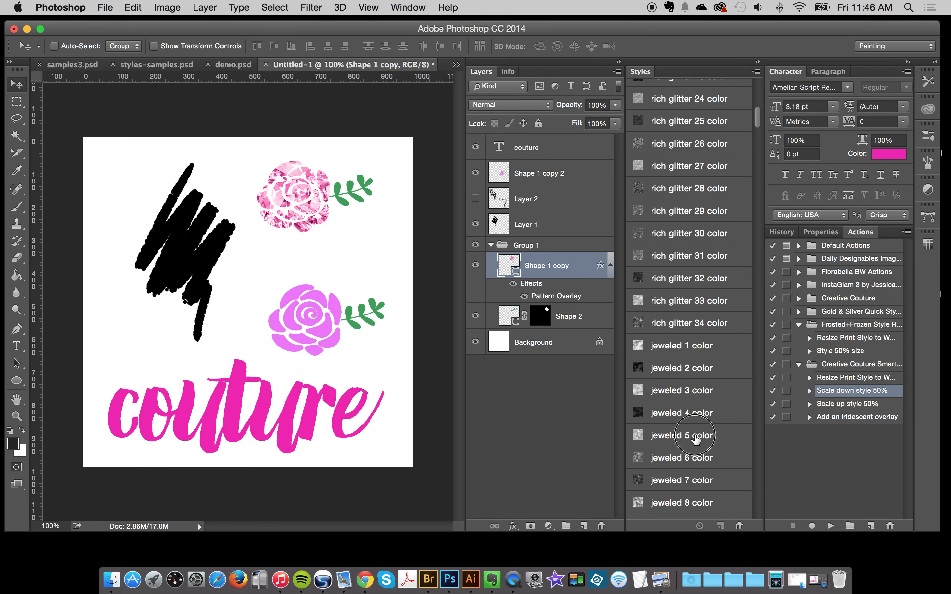
pyautogui.click(697, 436)
pyautogui.scroll(-6, 697, 436)
pyautogui.click(694, 375)
pyautogui.click(687, 441)
# Step: Try pavé color styles on the upper rose, including pavé 14
pyautogui.scroll(-8, 685, 487)
pyautogui.click(689, 367)
pyautogui.click(693, 432)
pyautogui.scroll(-8, 694, 434)
pyautogui.click(686, 431)
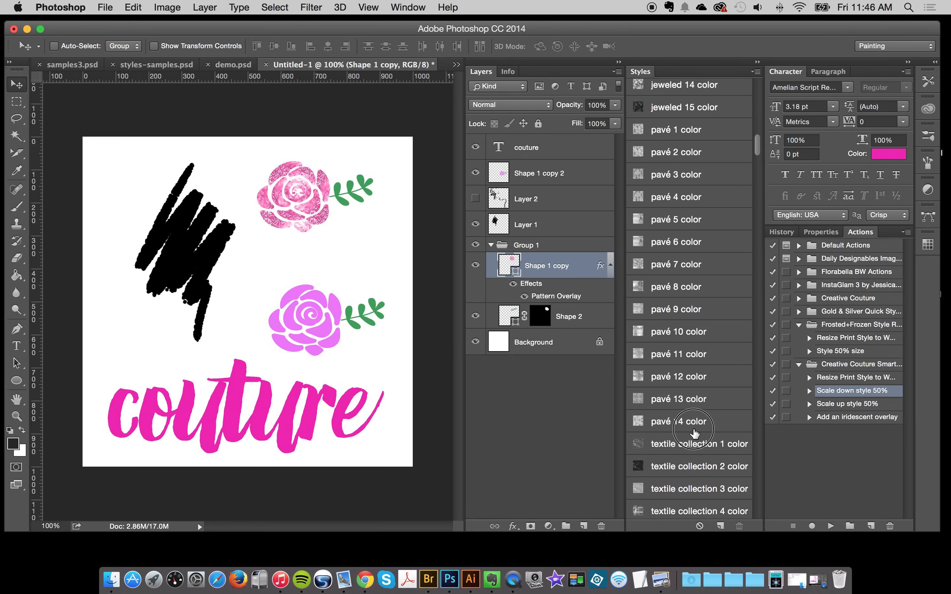
# Step: Try several textile collection color styles on the upper rose
pyautogui.scroll(-9, 693, 462)
pyautogui.click(689, 367)
pyautogui.click(690, 437)
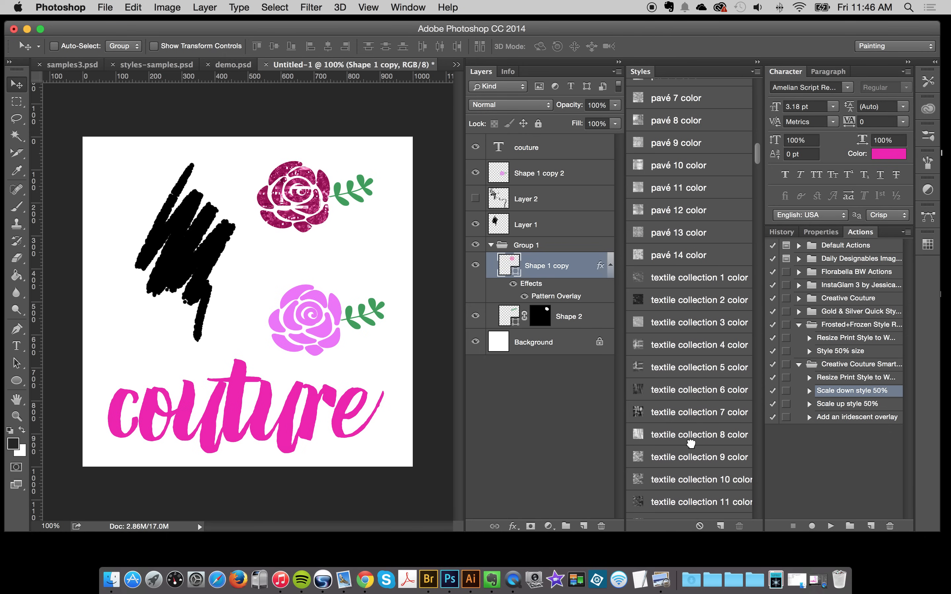
pyautogui.scroll(-8, 692, 464)
pyautogui.click(697, 381)
pyautogui.click(710, 450)
# Step: Try deeply encrusted and so dimensional color styles on the upper rose, ending with so dimensional 14
pyautogui.scroll(-8, 710, 432)
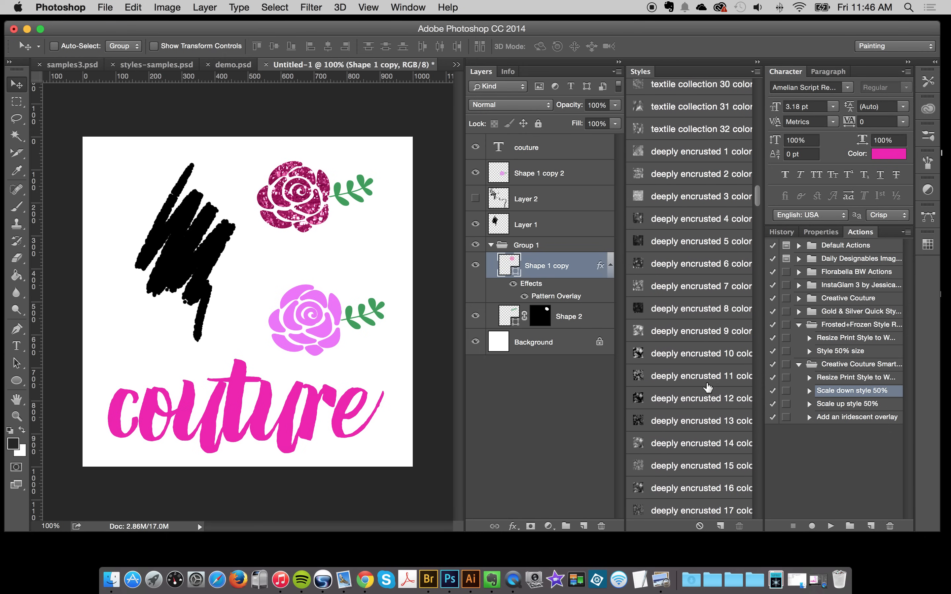
pyautogui.click(707, 392)
pyautogui.click(704, 477)
pyautogui.scroll(-9, 700, 376)
pyautogui.click(706, 413)
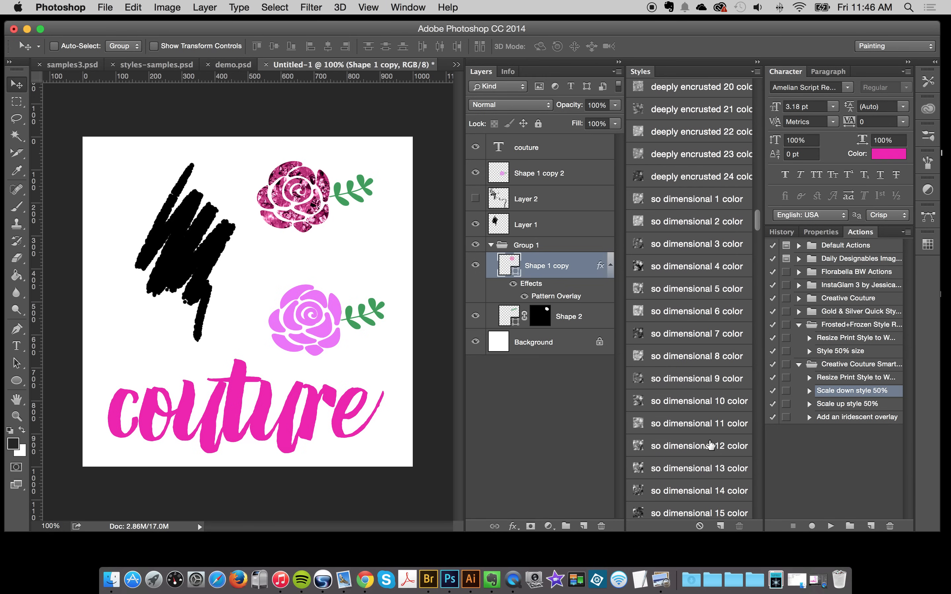
pyautogui.scroll(-2, 707, 412)
pyautogui.click(707, 403)
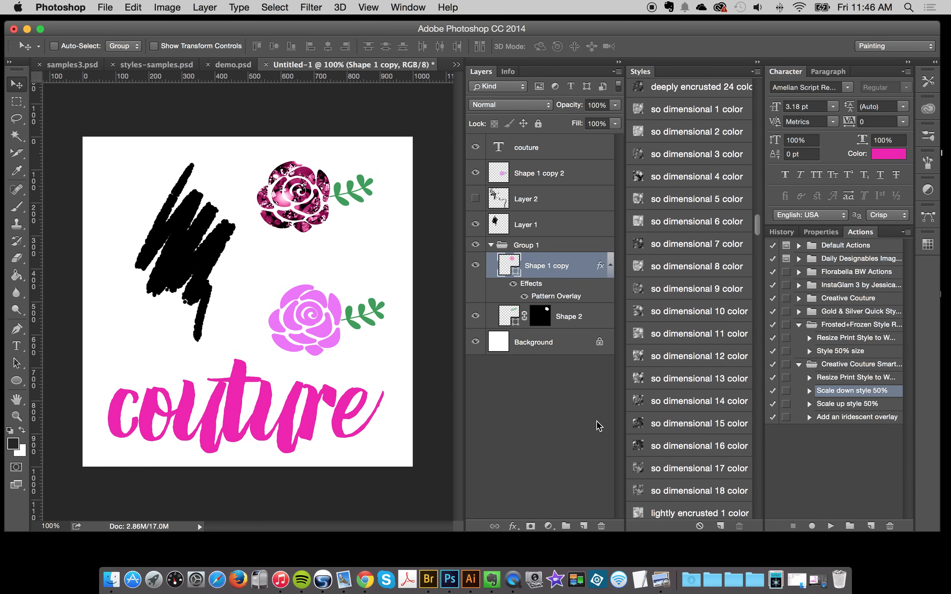
# Step: Try the caviar 6 and caviar 7 color styles on the upper rose
pyautogui.scroll(-10, 717, 386)
pyautogui.scroll(1, 718, 386)
pyautogui.click(680, 391)
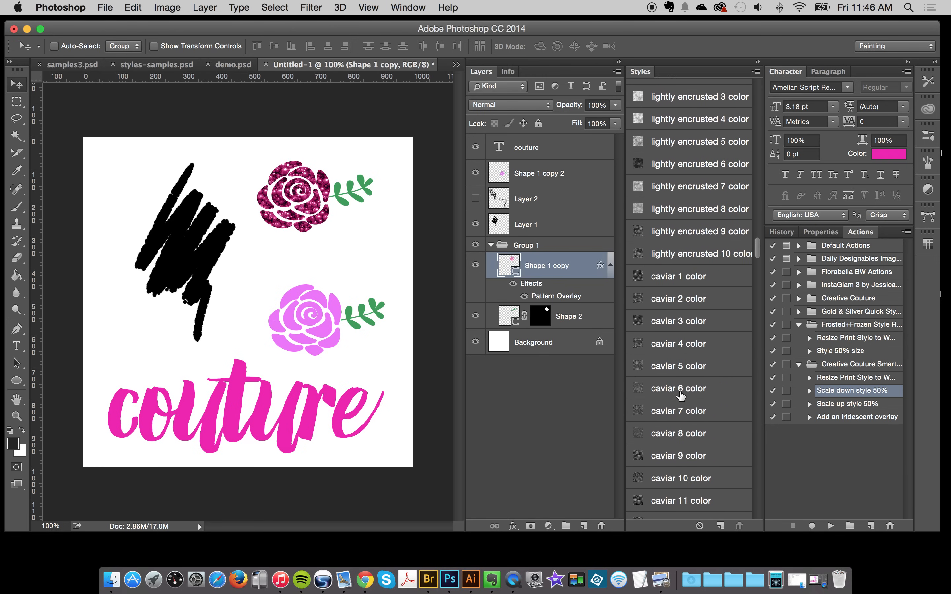
pyautogui.click(681, 404)
# Step: Apply the metal mixes 15 color style to the upper rose and run the Scale down style 50% action on it
pyautogui.scroll(-5, 681, 405)
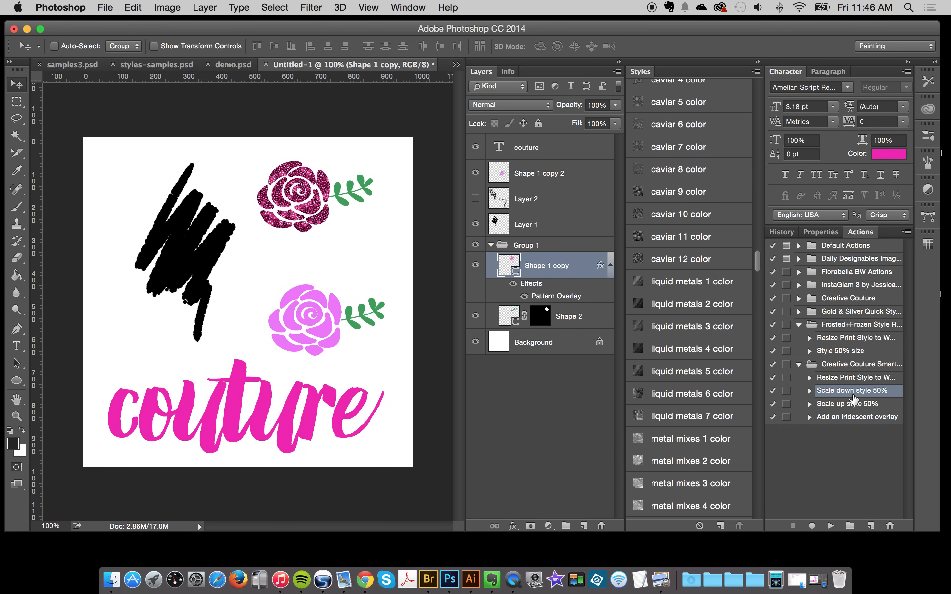
pyautogui.scroll(-8, 720, 425)
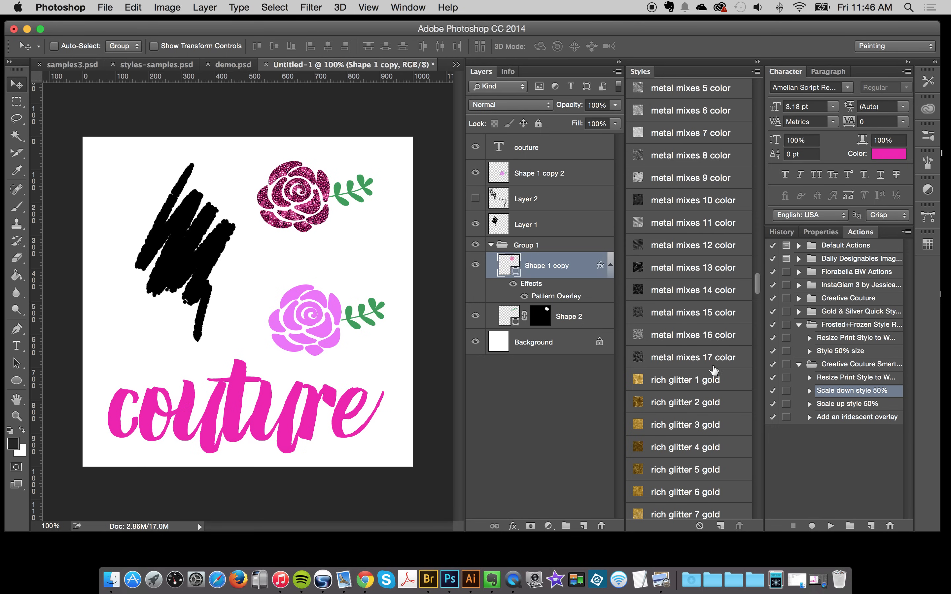
pyautogui.click(677, 318)
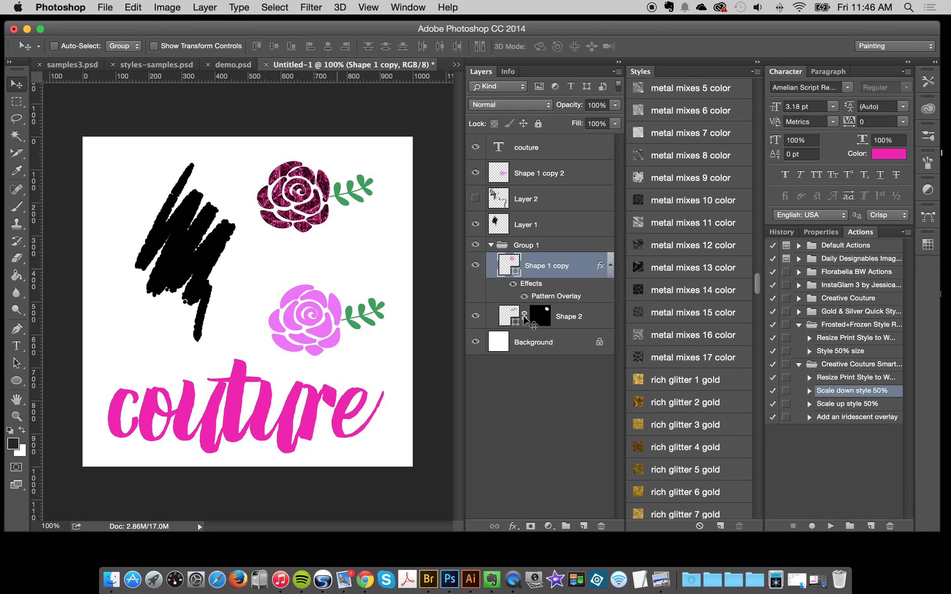
pyautogui.click(830, 526)
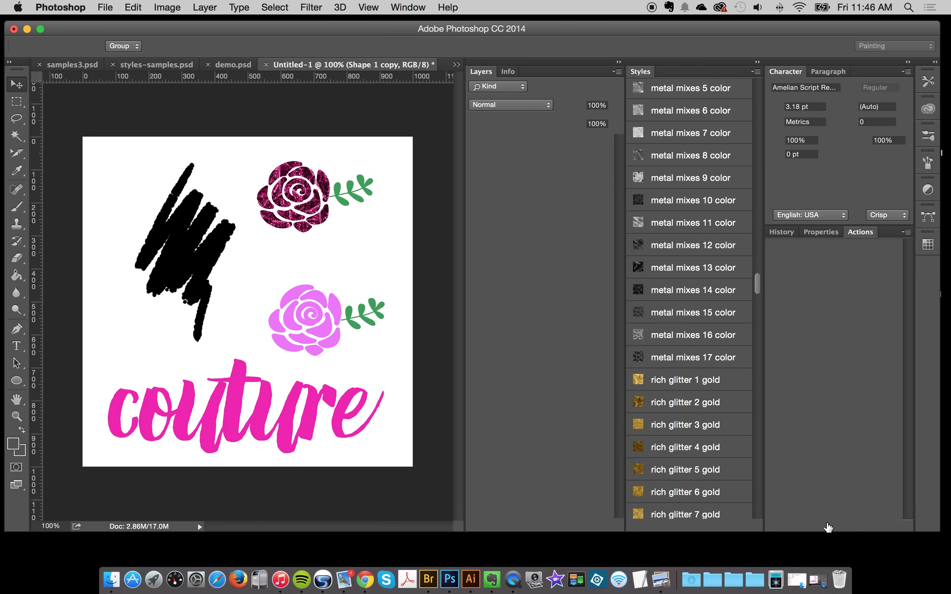
# Step: Replace the upper rose's metal mixes style with a different color style from earlier in the styles list
pyautogui.scroll(8, 674, 352)
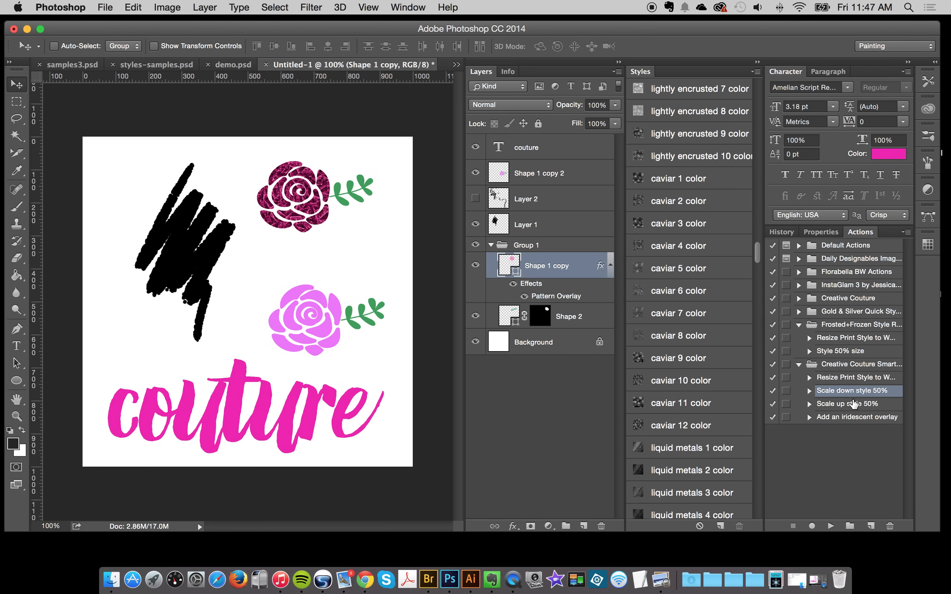
pyautogui.scroll(15, 668, 244)
pyautogui.click(686, 212)
# Step: Apply the textile collection 10 color style to the upper rose and run the Scale down style 50% action on it
pyautogui.scroll(10, 672, 255)
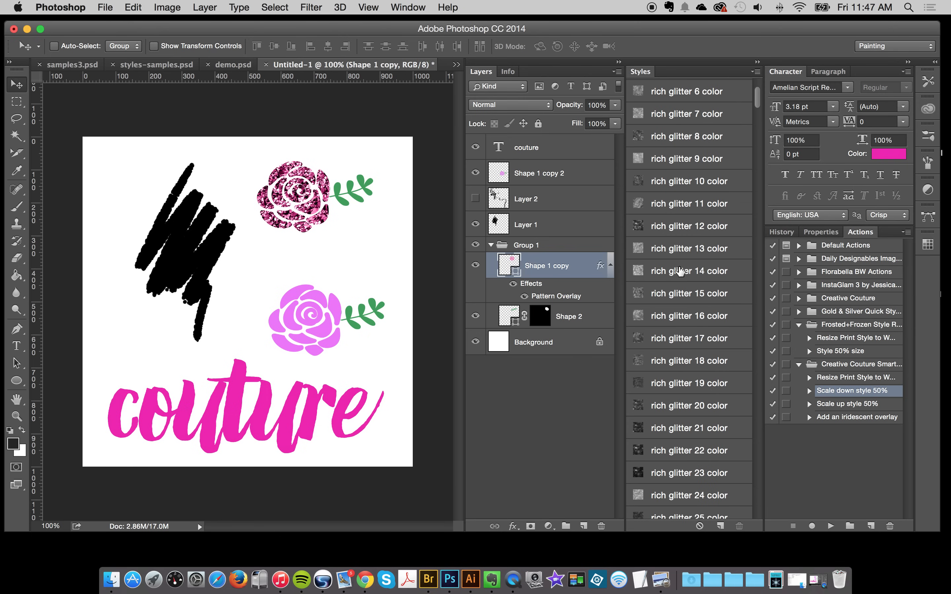
pyautogui.scroll(-20, 680, 270)
pyautogui.scroll(-5, 680, 270)
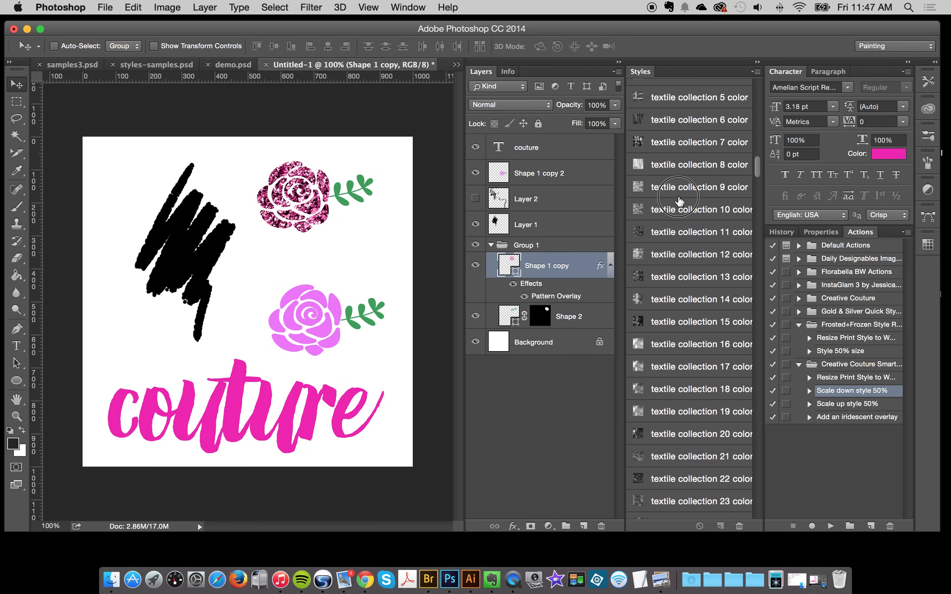
pyautogui.click(675, 210)
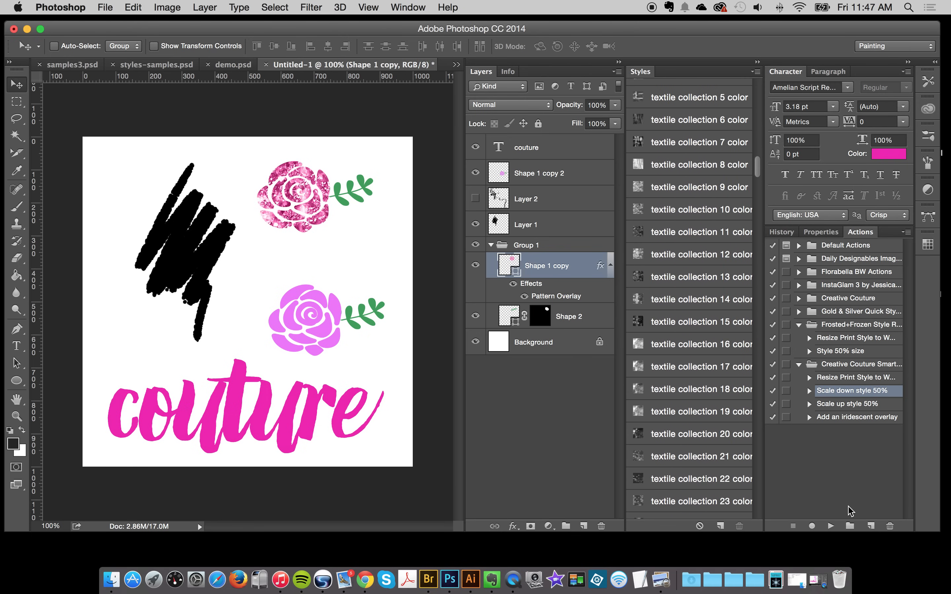
pyautogui.click(831, 526)
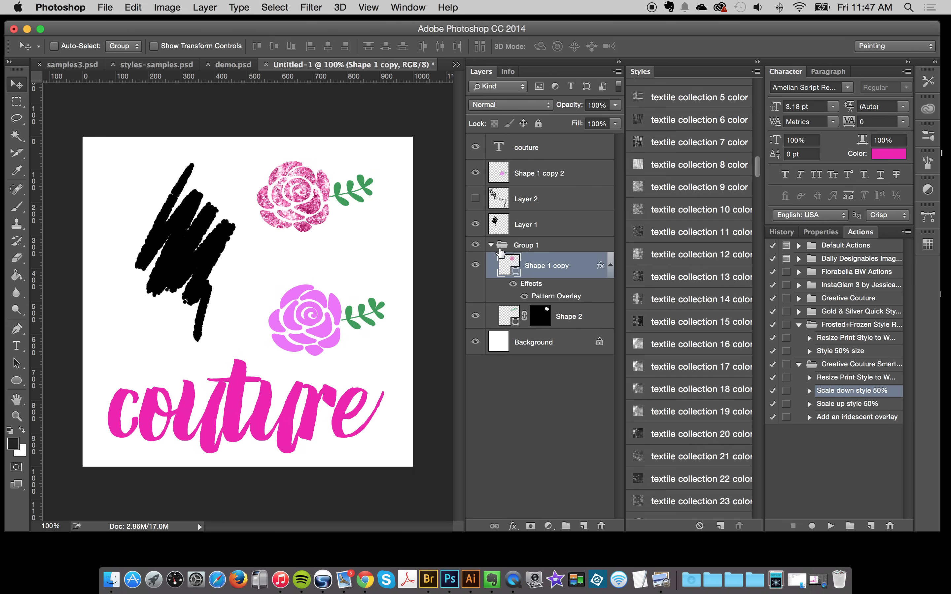
# Step: Apply the textile collection 11 color style to the upper rose's leaves on the Shape 2 layer and inspect it
pyautogui.click(583, 320)
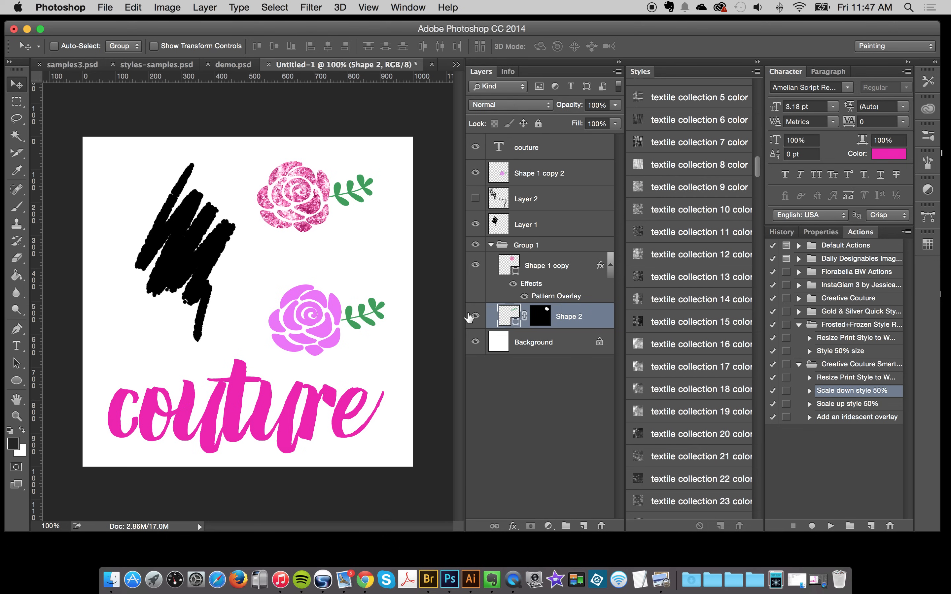
pyautogui.click(682, 232)
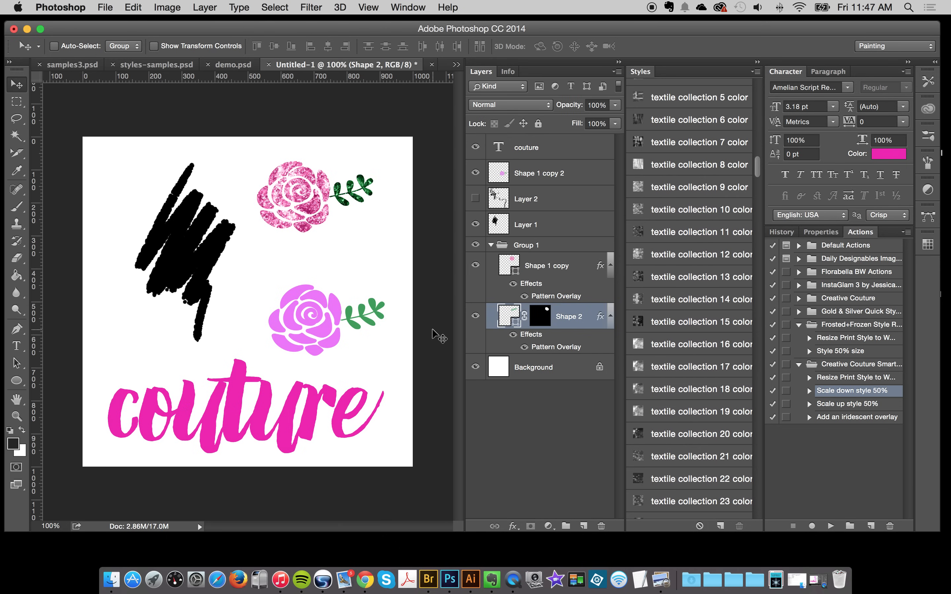
pyautogui.click(16, 416)
pyautogui.click(311, 235)
pyautogui.keyDown('alt'); pyautogui.click(314, 230); pyautogui.keyUp('alt')
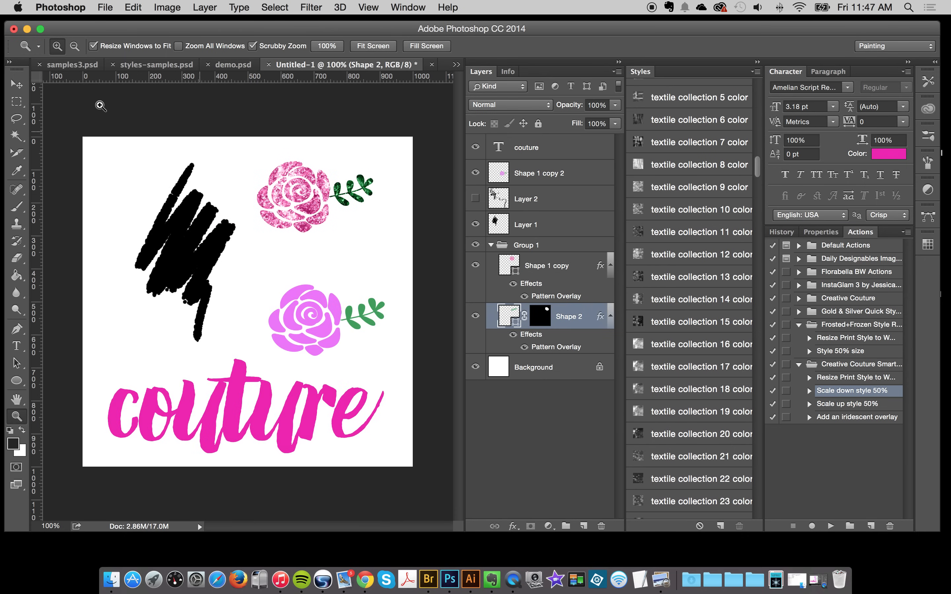
# Step: Select the Shape 1 copy 2 layer and move the lower rose slightly upward on the canvas
pyautogui.click(16, 84)
pyautogui.click(556, 174)
pyautogui.click(475, 173)
pyautogui.click(476, 172)
pyautogui.moveTo(304, 322); pyautogui.dragTo(299, 297)
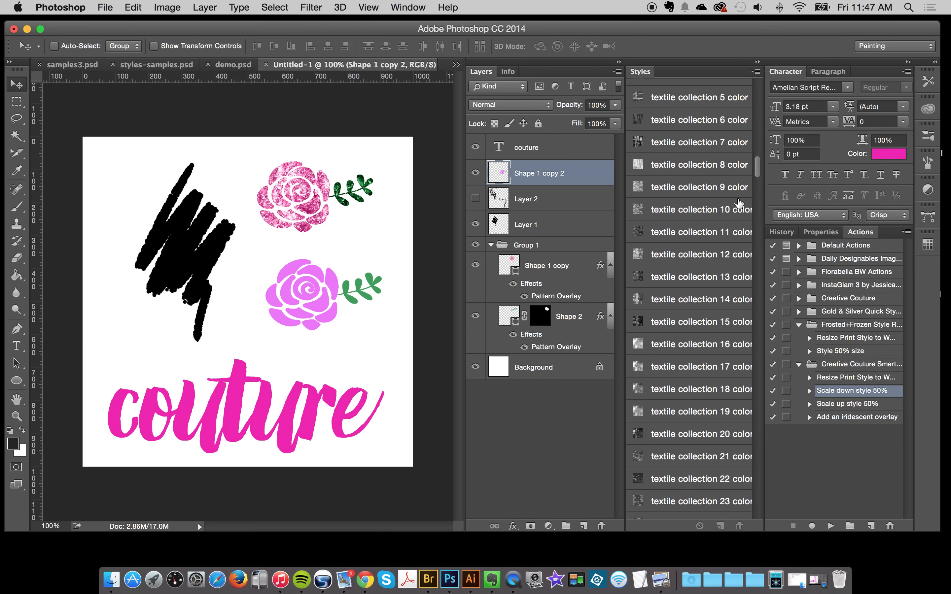
# Step: Try the rich glitter 3 and rich glitter 1 color styles on the lower rose, ending with rich glitter 2 color
pyautogui.scroll(10, 734, 203)
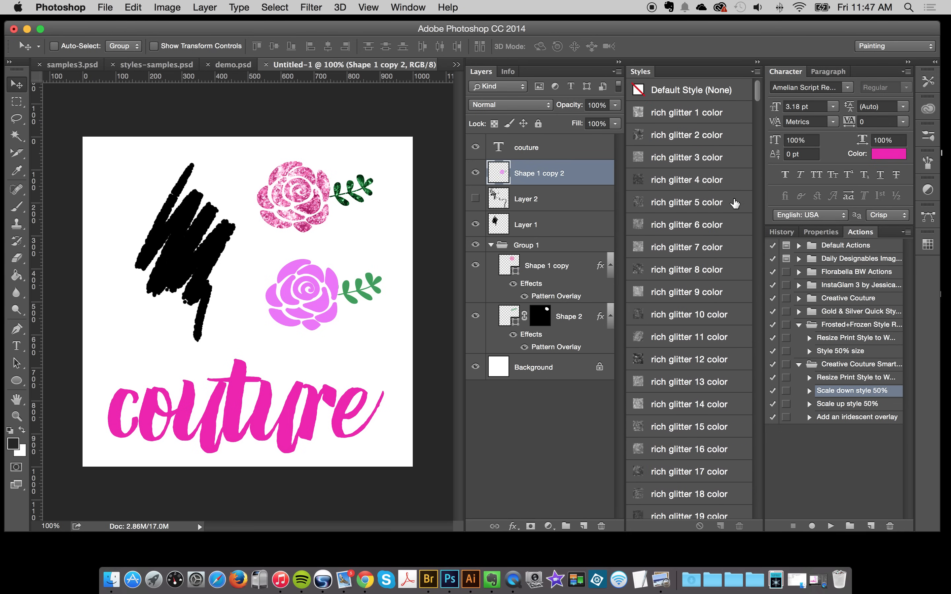
pyautogui.click(682, 162)
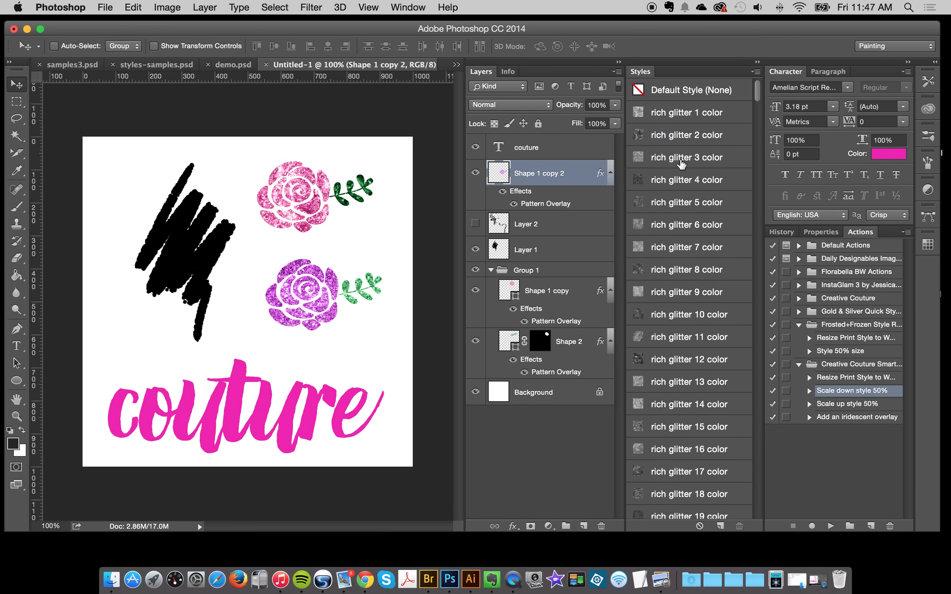
pyautogui.click(674, 113)
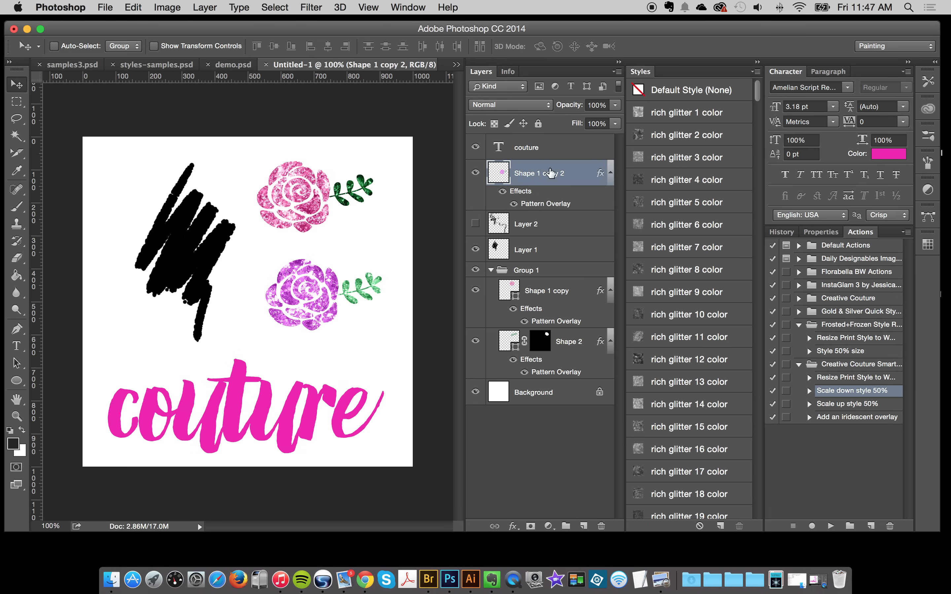
pyautogui.click(690, 135)
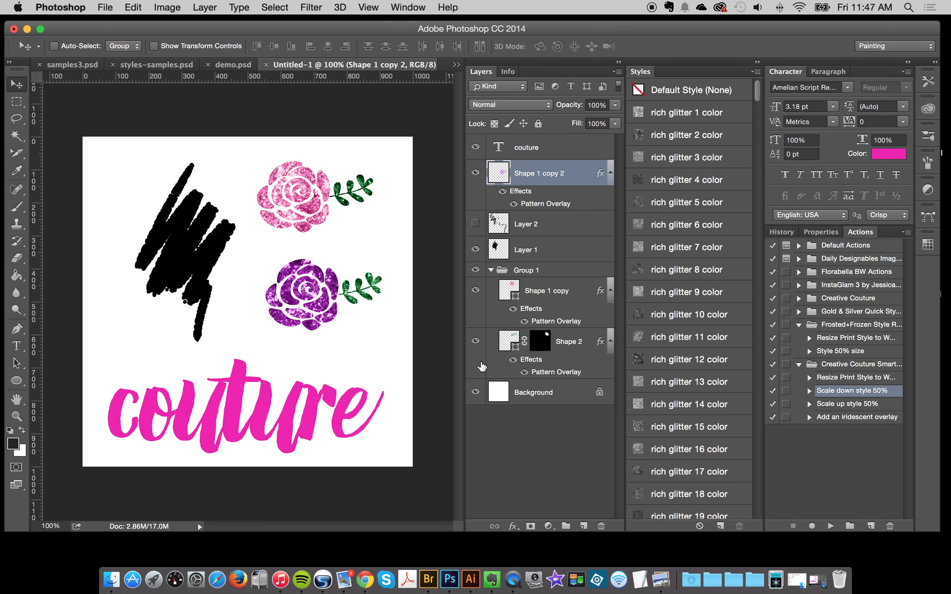
# Step: Select the couture text layer and move the text slightly up toward the lower rose
pyautogui.scroll(-15, 745, 487)
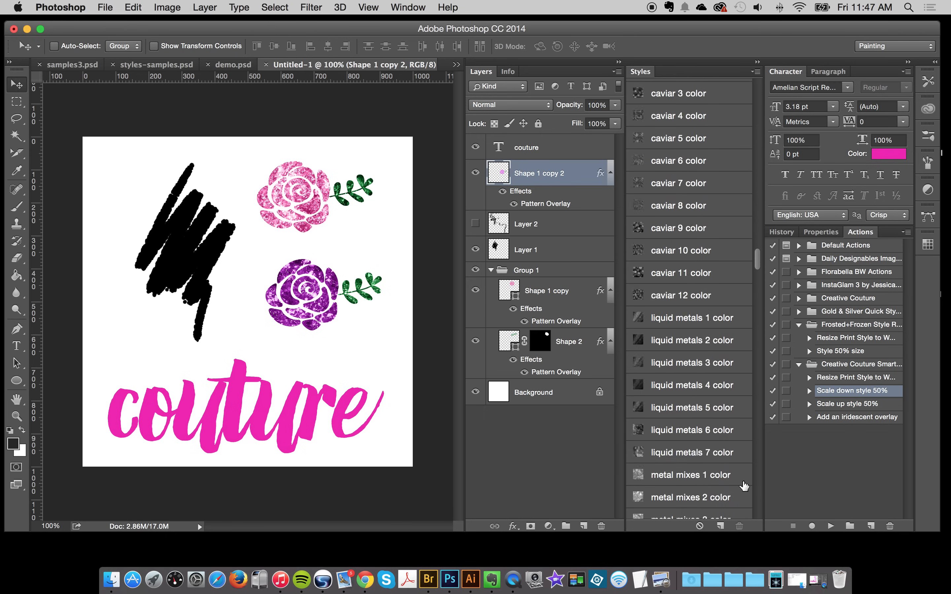
pyautogui.click(546, 146)
pyautogui.moveTo(213, 379)
pyautogui.mouseDown()
pyautogui.moveTo(234, 345)
pyautogui.moveTo(221, 364)
pyautogui.mouseUp()
# Step: Try several rich glitter color styles on the couture text, including rich glitter 3 and rich glitter 12
pyautogui.scroll(15, 711, 281)
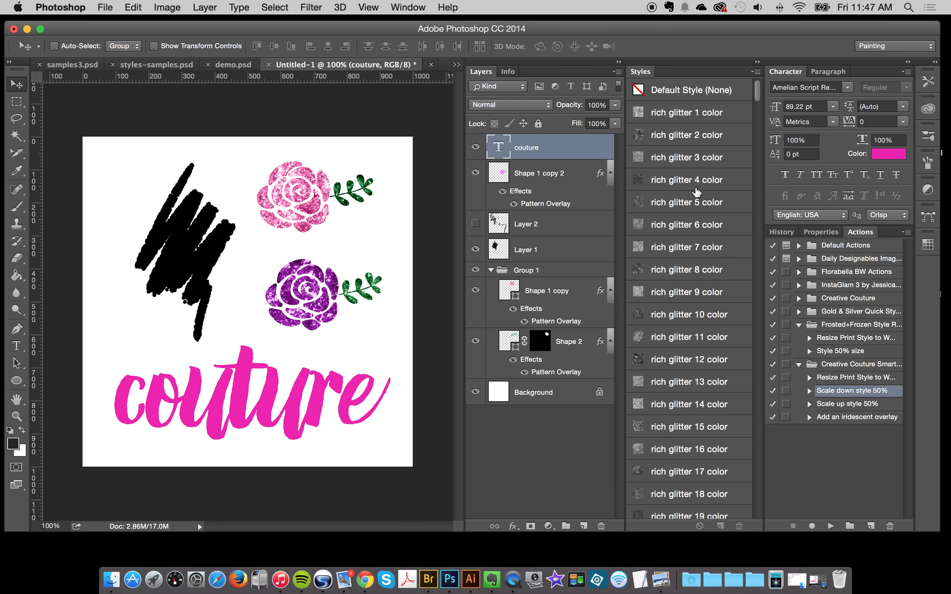
pyautogui.click(687, 153)
pyautogui.click(680, 364)
pyautogui.scroll(-3, 675, 393)
pyautogui.click(679, 399)
pyautogui.scroll(-6, 682, 421)
pyautogui.click(689, 361)
pyautogui.scroll(-6, 693, 401)
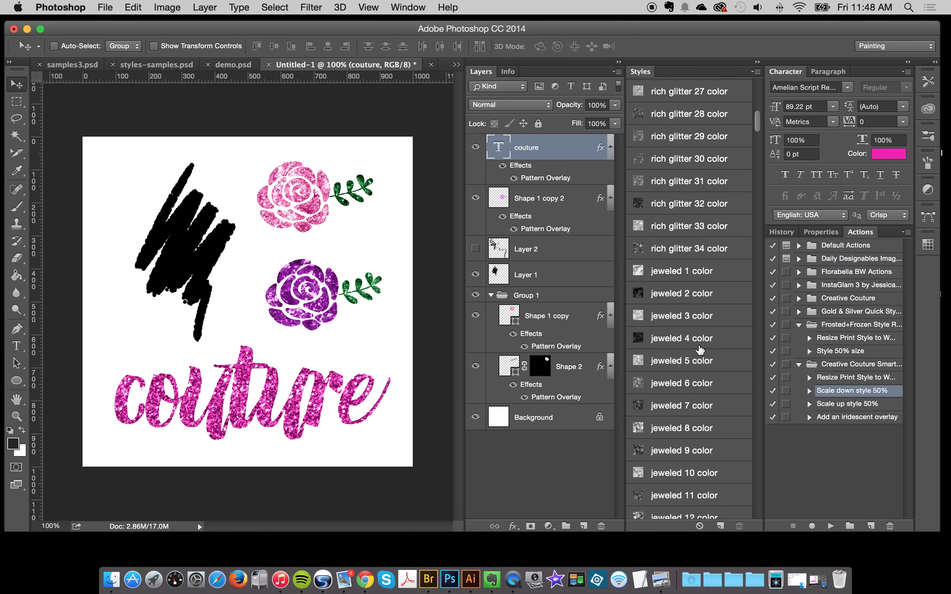
# Step: Try jeweled and pavé color styles on the couture text
pyautogui.click(699, 346)
pyautogui.scroll(-6, 695, 393)
pyautogui.click(695, 352)
pyautogui.scroll(-7, 695, 354)
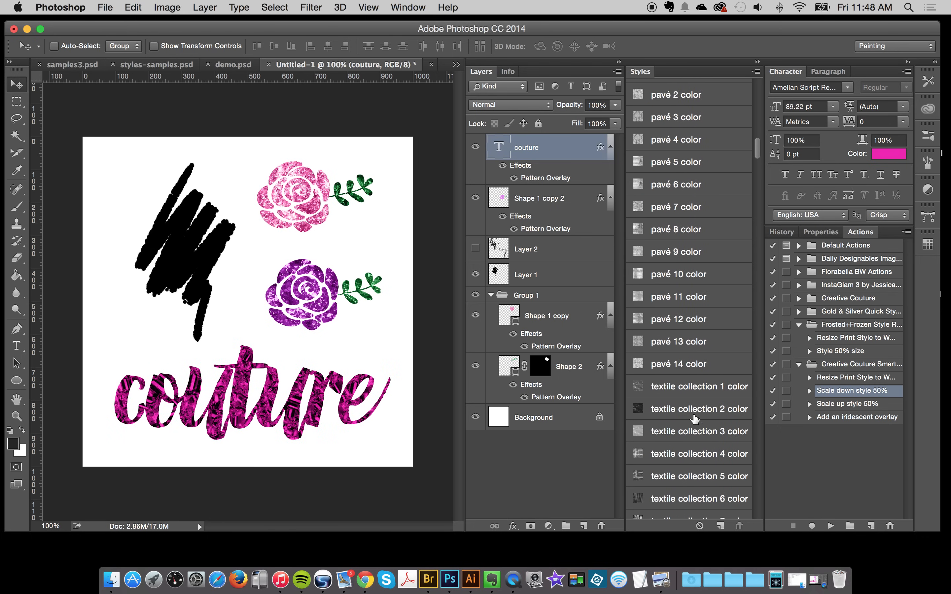
pyautogui.click(693, 356)
pyautogui.scroll(-15, 689, 428)
pyautogui.scroll(4, 688, 433)
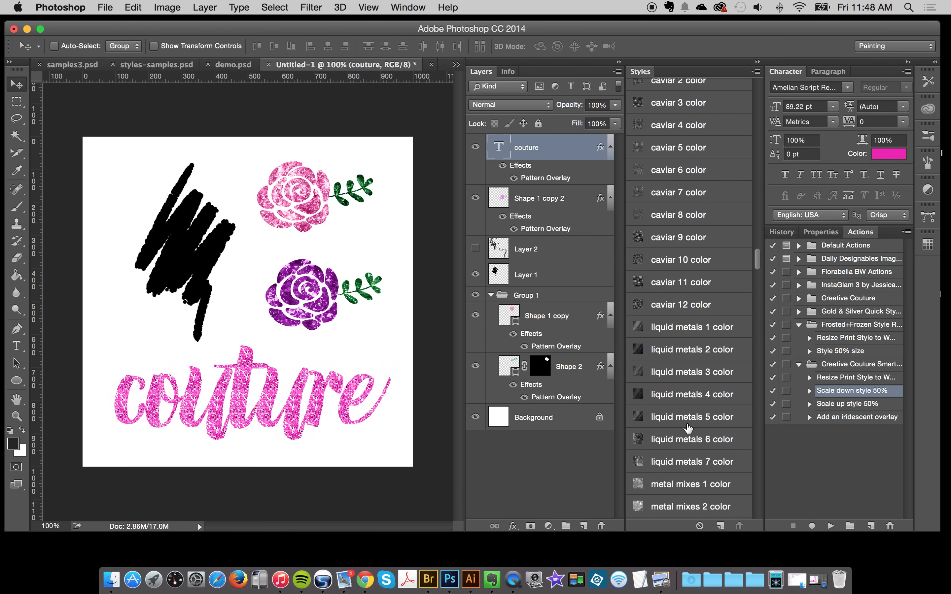
# Step: Try liquid metals and metal mixes color styles on the couture text, ending with metal mixes 8 color
pyautogui.click(687, 188)
pyautogui.click(702, 343)
pyautogui.scroll(-5, 709, 318)
pyautogui.click(701, 393)
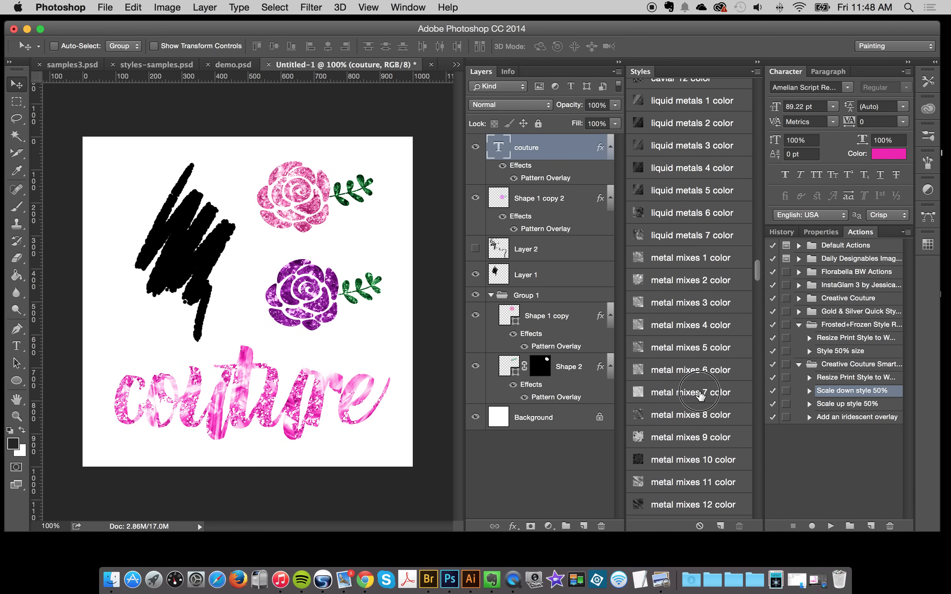
pyautogui.click(685, 433)
pyautogui.click(682, 415)
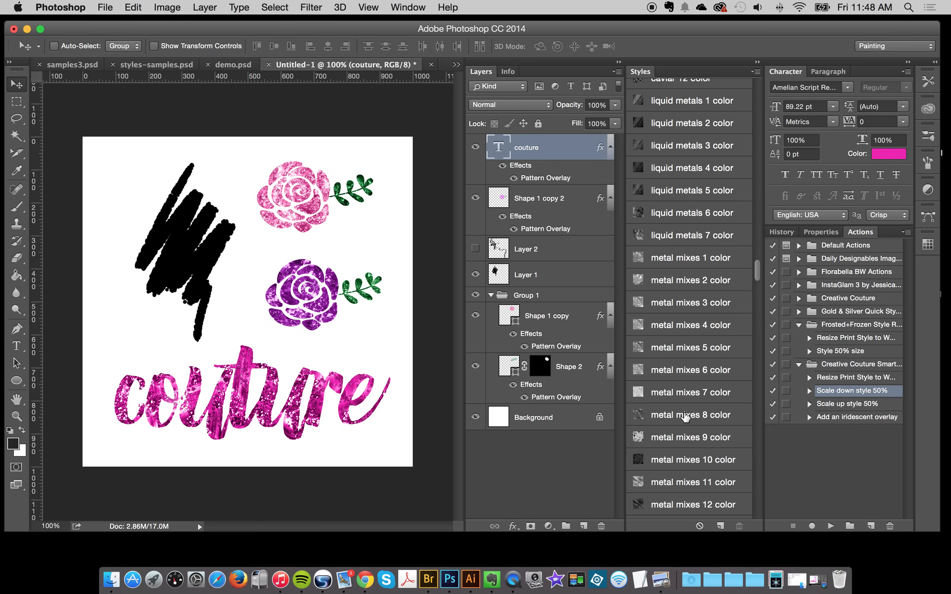
# Step: Try the gold glitter styles from rich glitter 2 gold through rich glitter 7 gold on the couture text
pyautogui.scroll(-8, 653, 393)
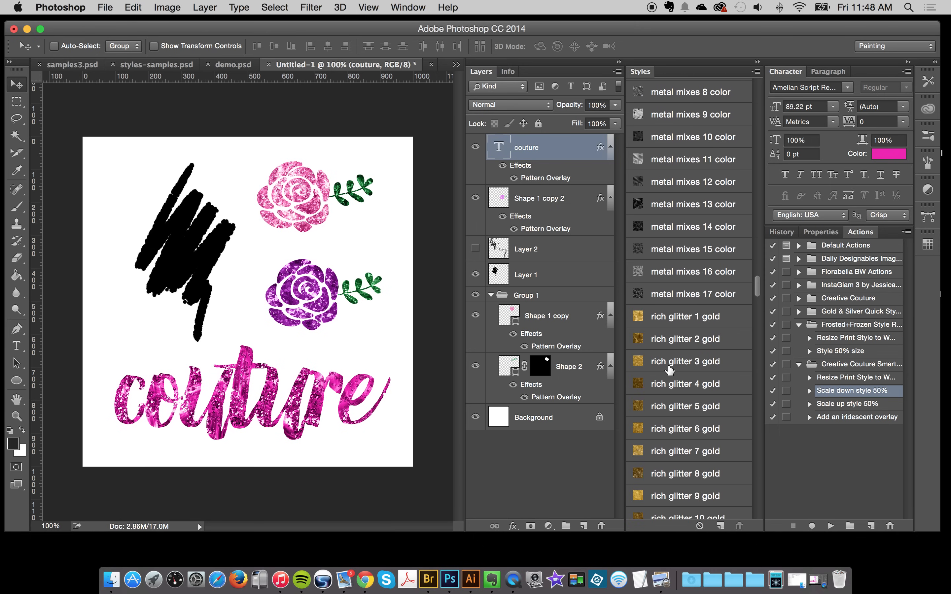
pyautogui.click(678, 337)
pyautogui.click(678, 353)
pyautogui.scroll(-3, 686, 368)
pyautogui.click(676, 304)
pyautogui.click(670, 326)
pyautogui.click(668, 348)
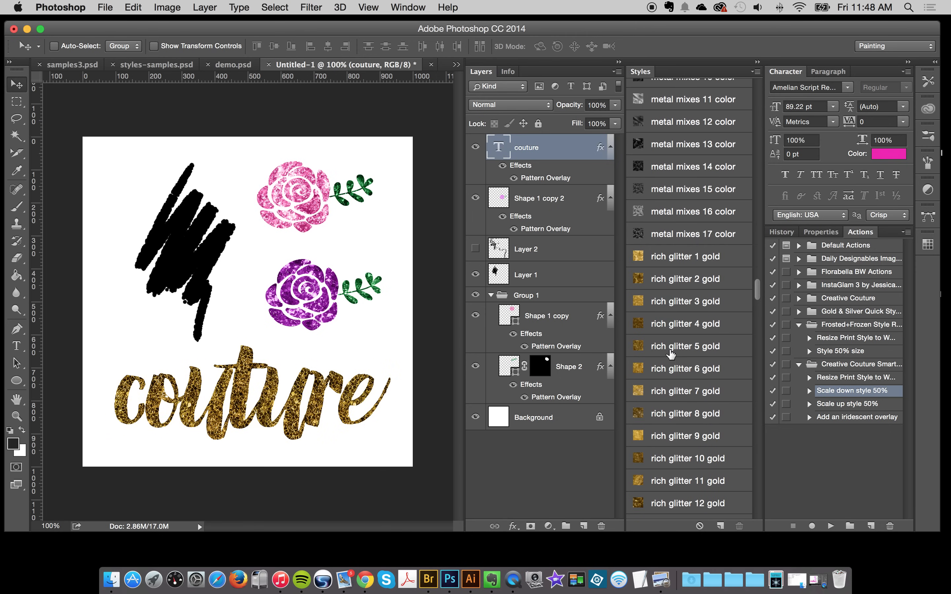
pyautogui.click(667, 372)
pyautogui.click(672, 390)
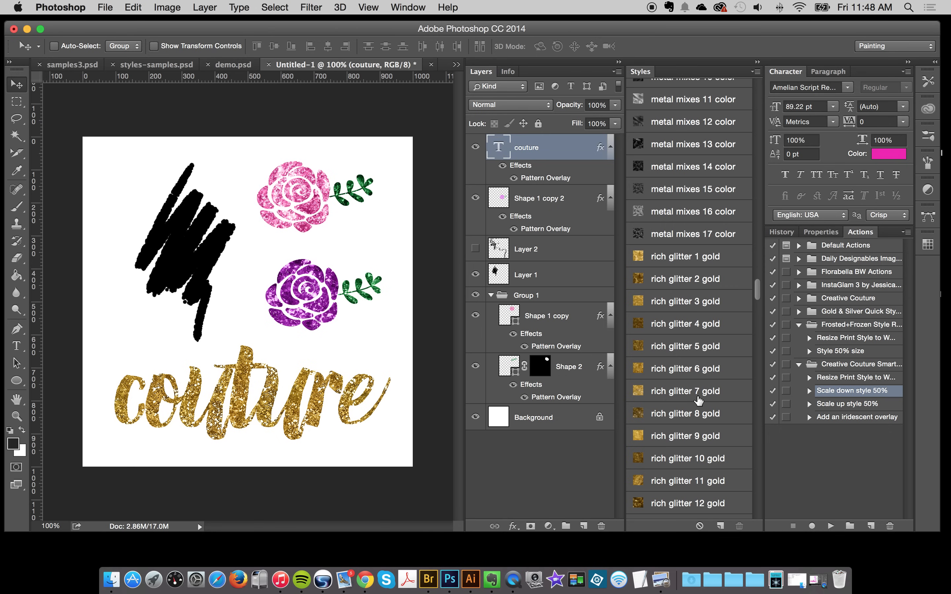
# Step: Try the rich glitter 13, 16, 17 and 19 gold styles on the couture text
pyautogui.scroll(-5, 692, 393)
pyautogui.click(678, 306)
pyautogui.click(678, 306)
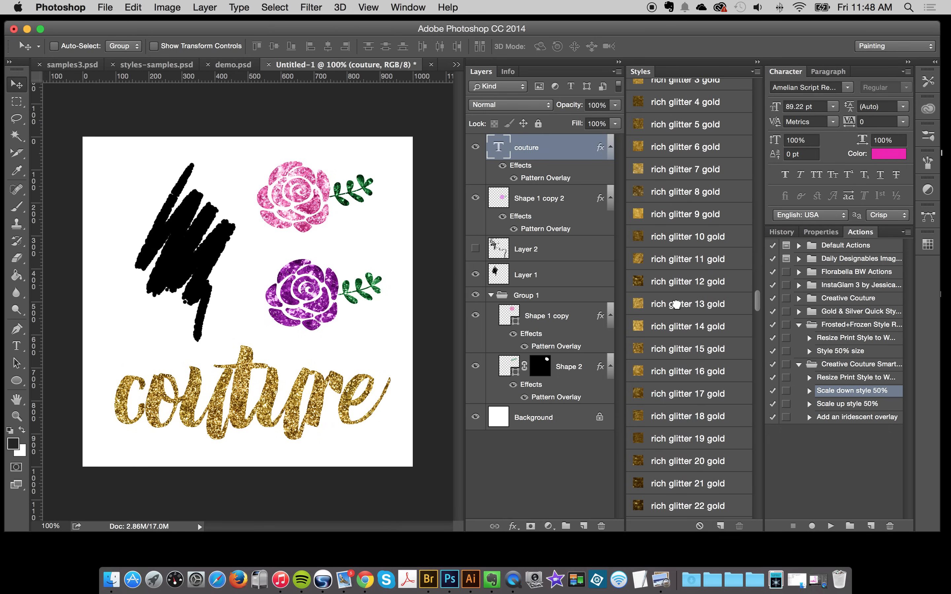
pyautogui.click(683, 372)
pyautogui.click(680, 395)
pyautogui.click(685, 433)
# Step: Try rich glitter 25 gold and the two gold styles listed directly after it on the couture text
pyautogui.scroll(-4, 688, 448)
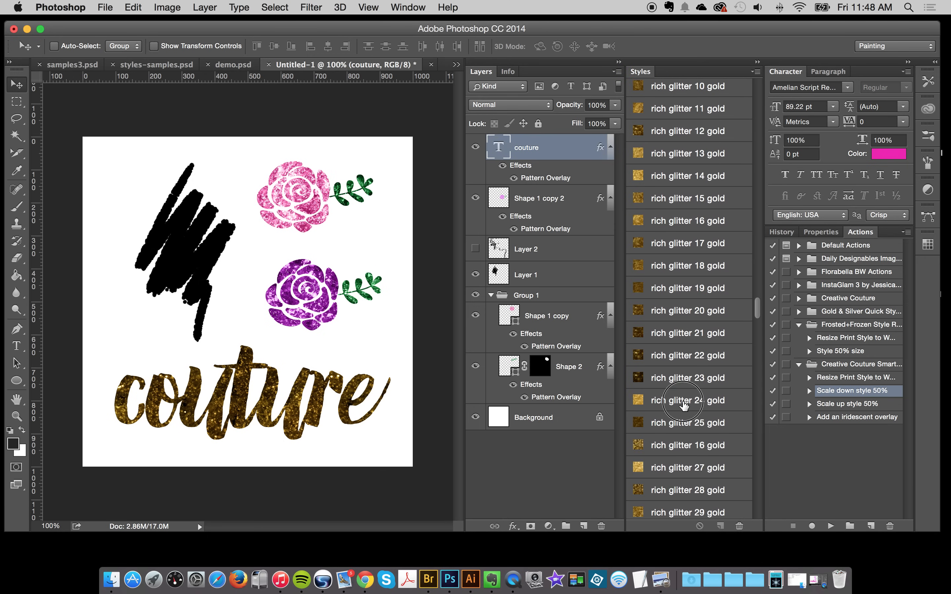
pyautogui.click(682, 421)
pyautogui.click(701, 448)
pyautogui.click(685, 467)
# Step: Go back through the earlier gold glitter styles on the couture text, ending with rich glitter 1 gold
pyautogui.scroll(5, 699, 448)
pyautogui.click(666, 214)
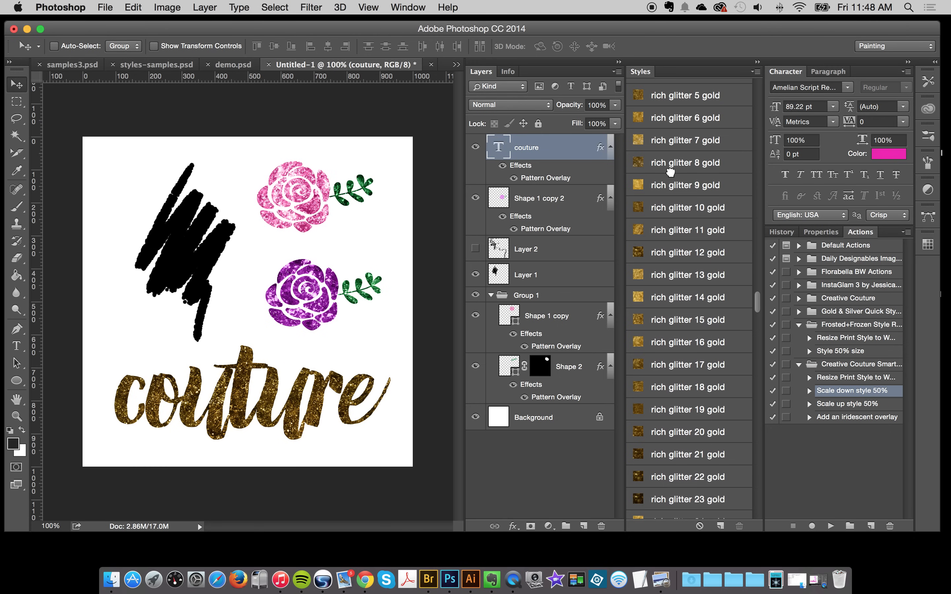
pyautogui.scroll(4, 670, 205)
pyautogui.click(676, 155)
pyautogui.scroll(4, 686, 197)
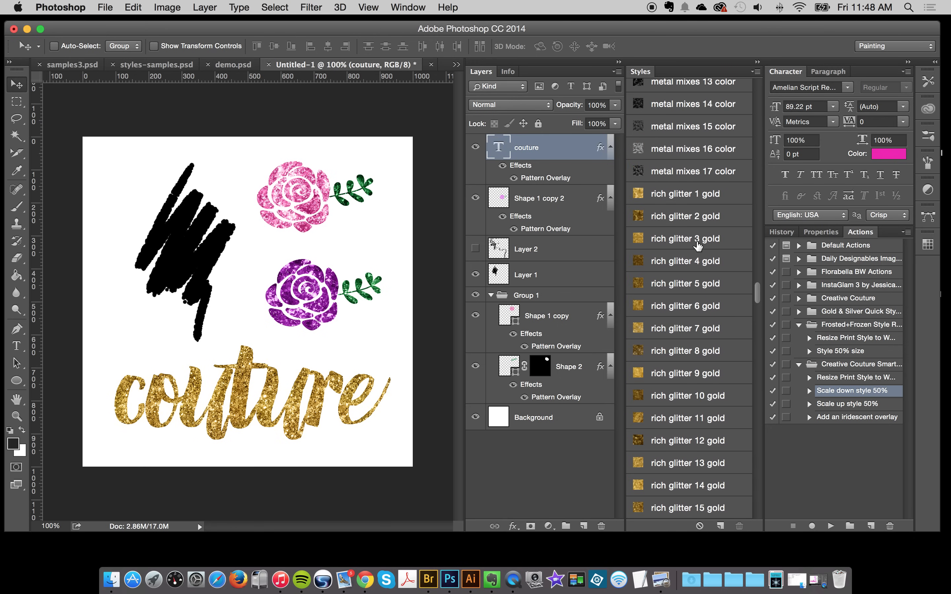
pyautogui.click(689, 194)
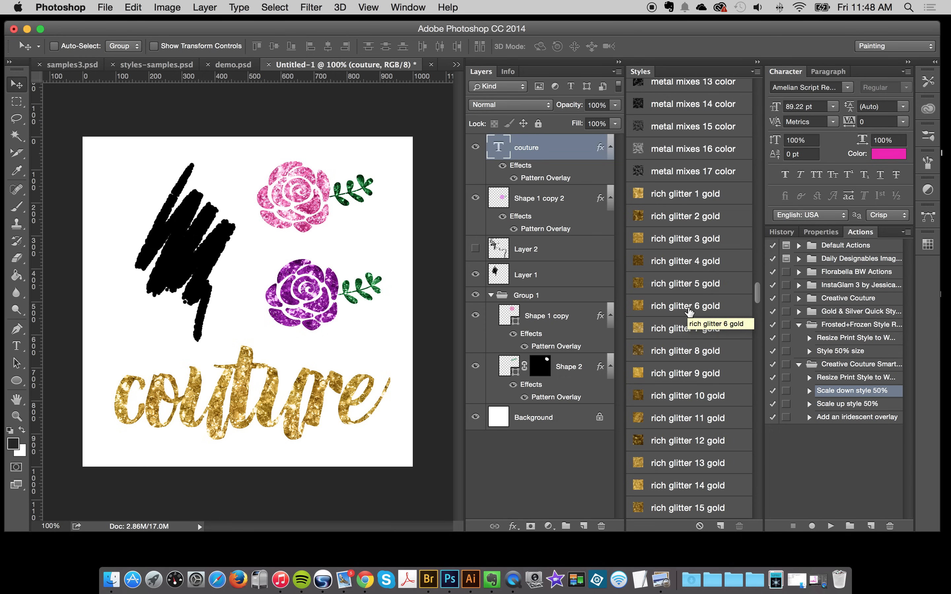
# Step: Return the couture text to a color style, ending with rich glitter 2 color, and toggle its layer visibility off and on
pyautogui.scroll(10, 690, 312)
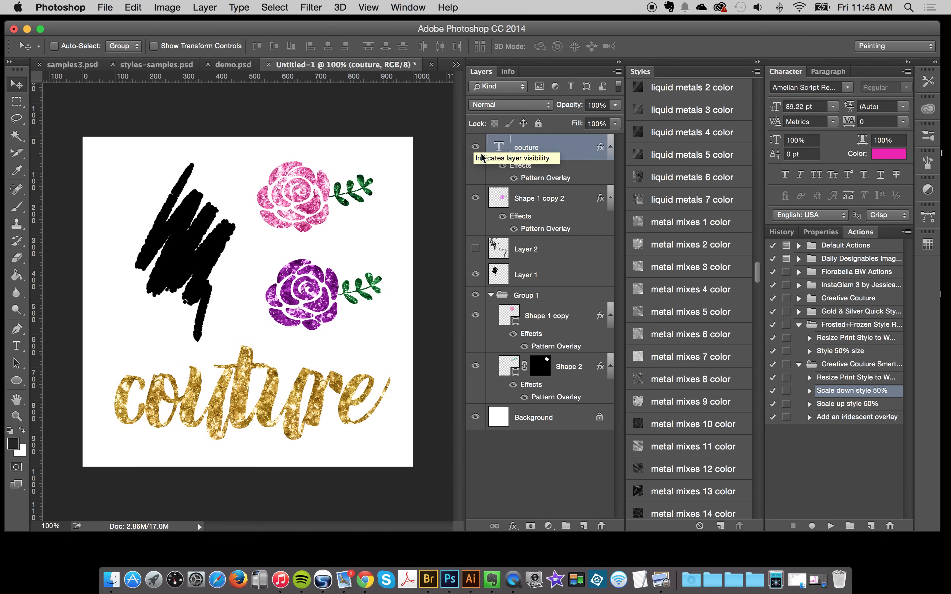
pyautogui.scroll(15, 690, 143)
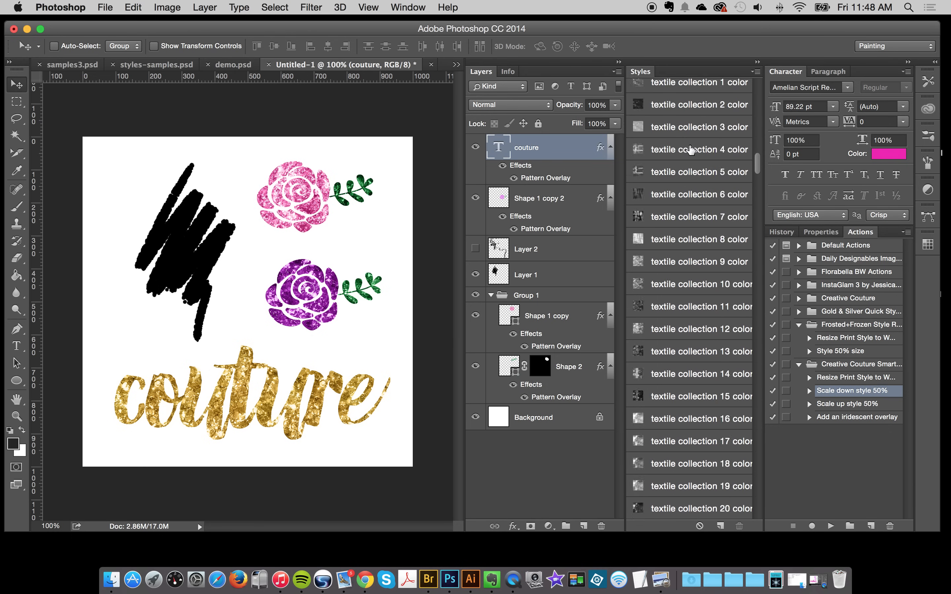
pyautogui.scroll(1, 688, 142)
pyautogui.click(688, 111)
pyautogui.scroll(20, 681, 220)
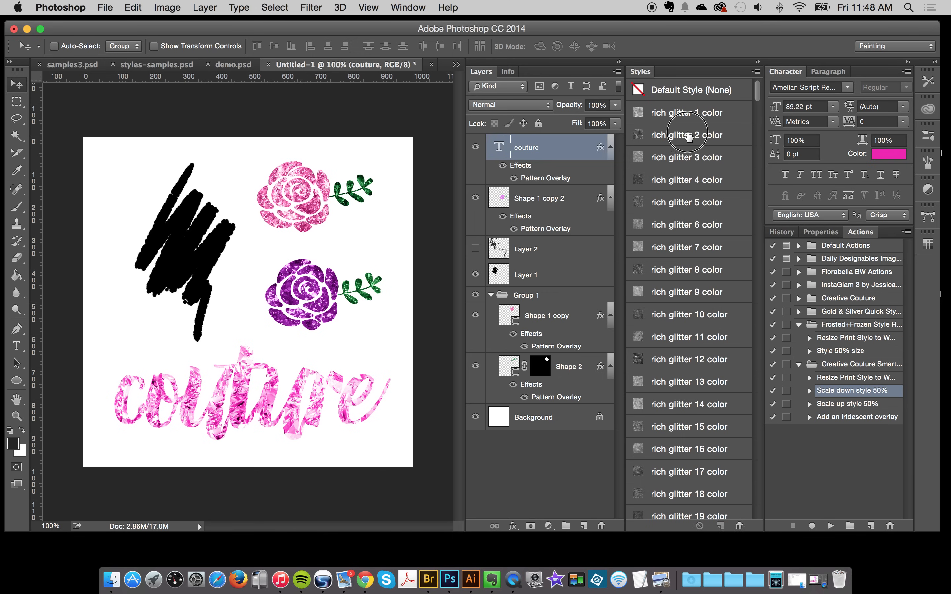
pyautogui.click(690, 138)
pyautogui.click(476, 146)
pyautogui.click(476, 146)
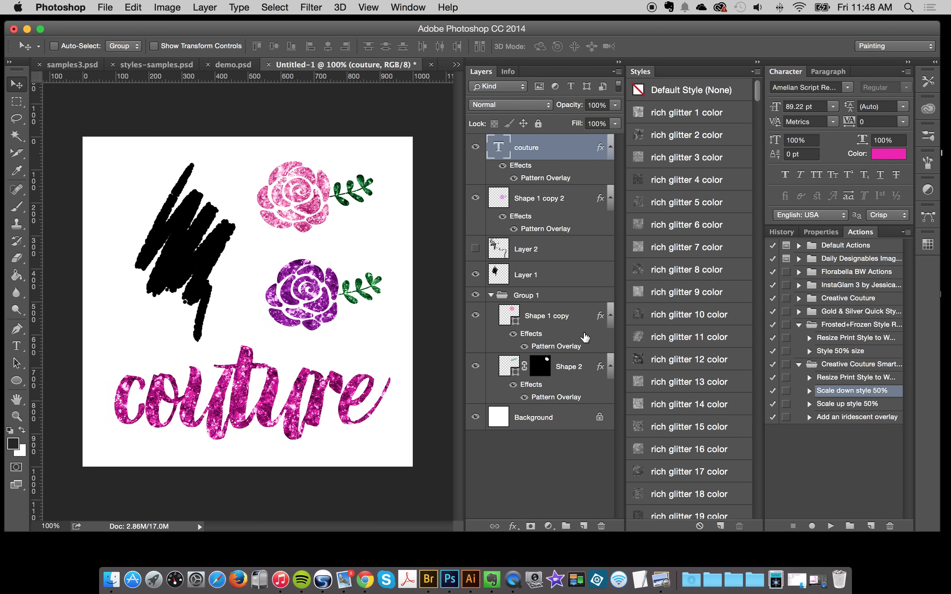
# Step: Open the couture text's Pattern Overlay settings and try the rich glitter 5 and rich glitter 8 patterns
pyautogui.doubleClick(537, 179)
pyautogui.click(657, 145)
pyautogui.scroll(20, 639, 375)
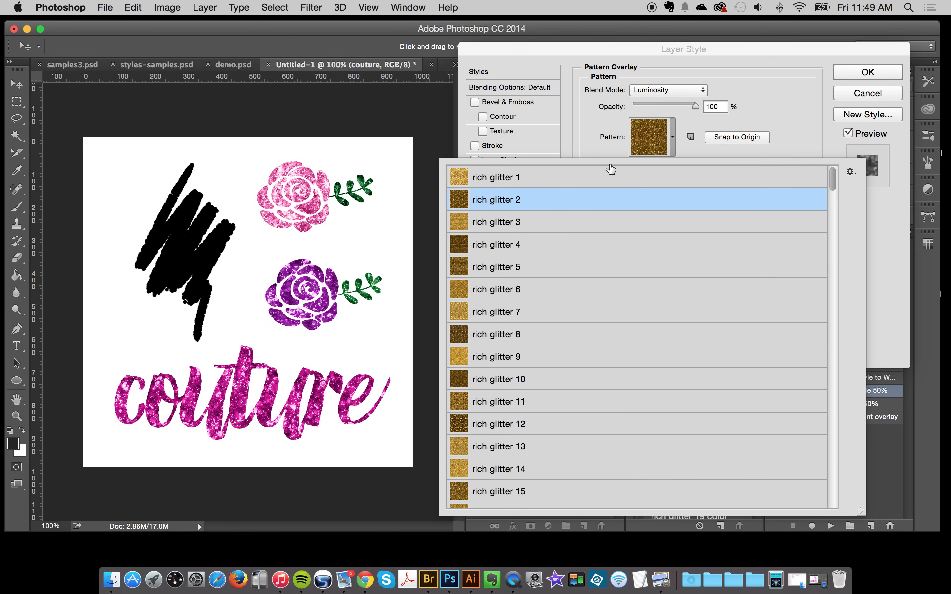
pyautogui.click(560, 268)
pyautogui.click(550, 337)
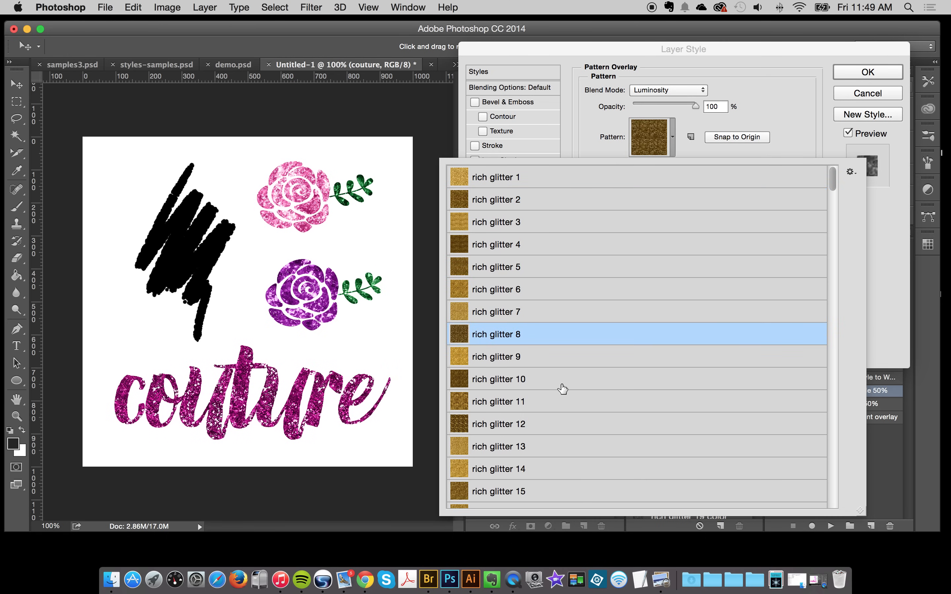
# Step: Try further rich glitter patterns from the Pattern Overlay list on the couture text, ending with rich glitter 11
pyautogui.scroll(-3, 563, 388)
pyautogui.click(550, 262)
pyautogui.click(555, 342)
pyautogui.scroll(-2, 581, 409)
pyautogui.scroll(-1, 582, 404)
pyautogui.click(573, 351)
pyautogui.click(581, 446)
pyautogui.scroll(-1, 582, 448)
pyautogui.click(570, 353)
pyautogui.click(578, 289)
pyautogui.click(601, 258)
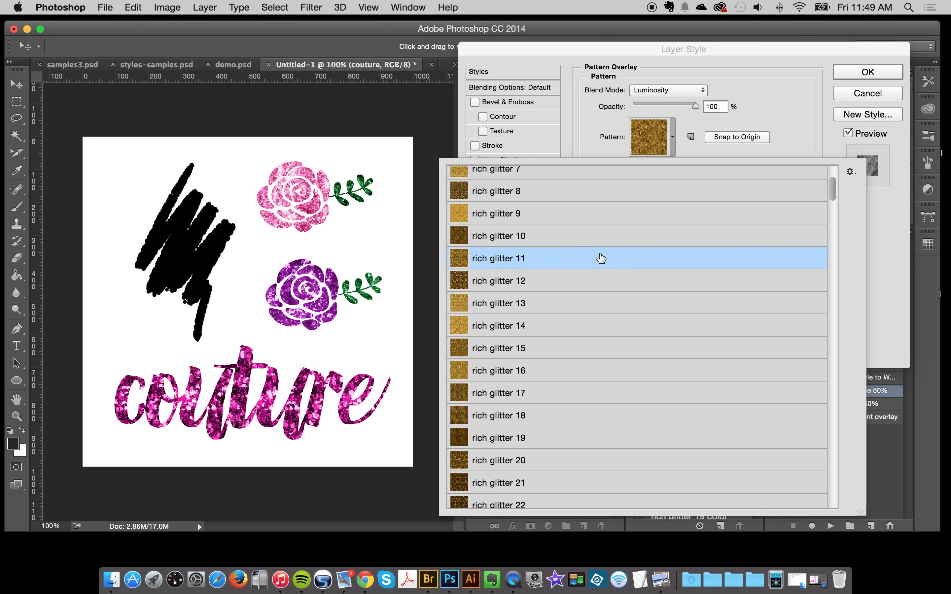
# Step: Preview rich glitter 14 on the couture text, settle on the rich glitter 12 pattern and accept the layer style
pyautogui.click(559, 324)
pyautogui.click(554, 292)
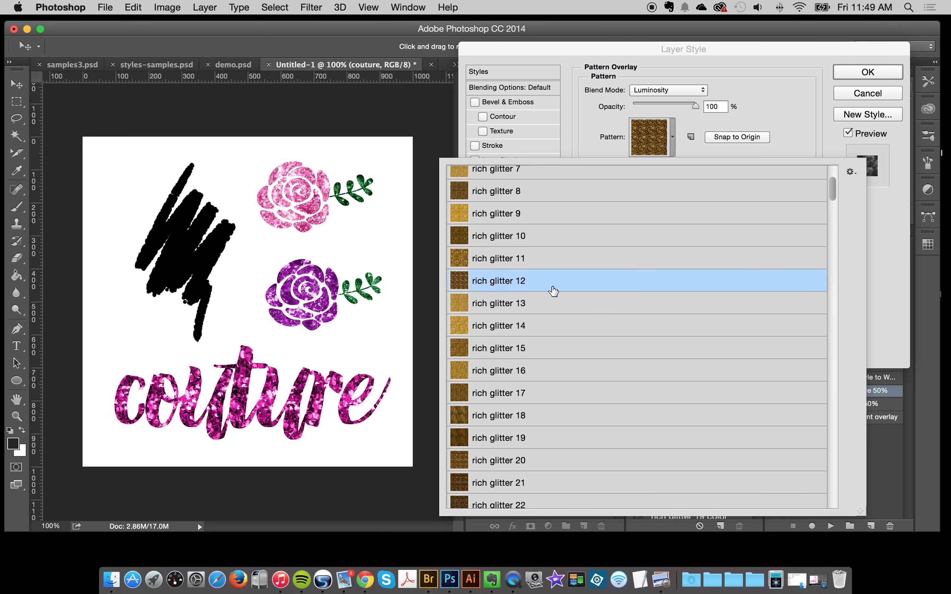
pyautogui.click(867, 73)
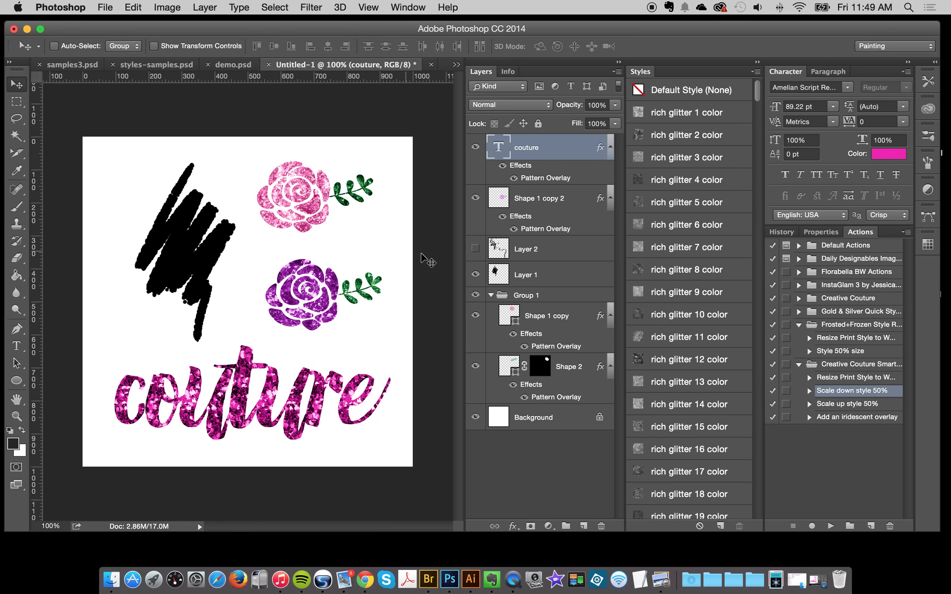
# Step: Apply the no color jewel 1 style to the black scribble on Layer 1, followed by no color jeweled 10
pyautogui.click(548, 275)
pyautogui.scroll(-15, 737, 388)
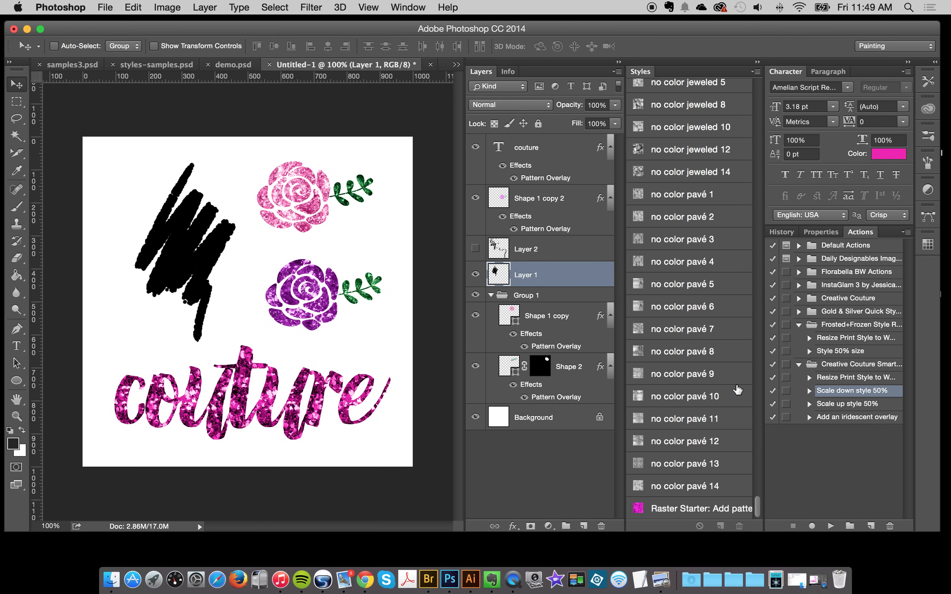
pyautogui.scroll(5, 733, 382)
pyautogui.click(688, 354)
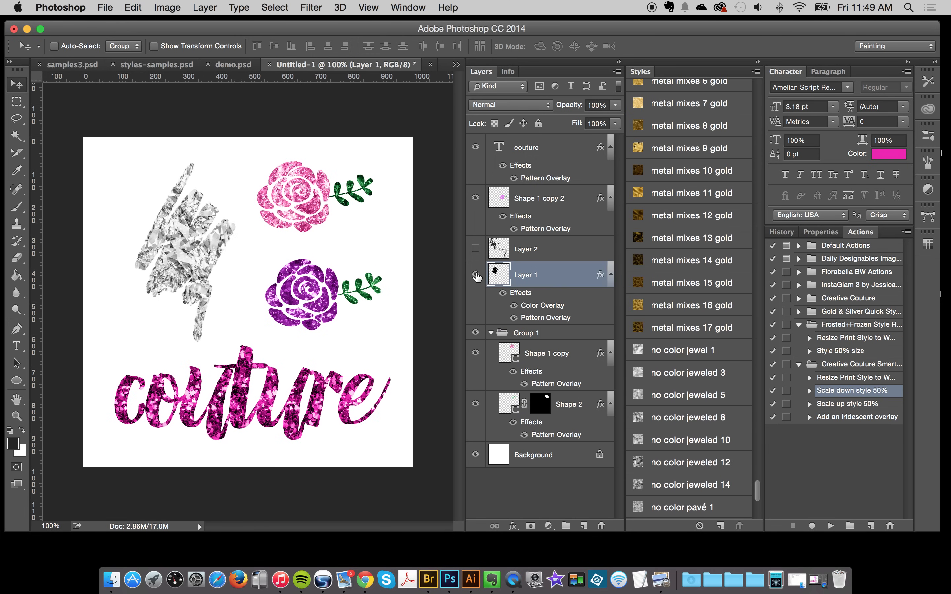
pyautogui.click(678, 438)
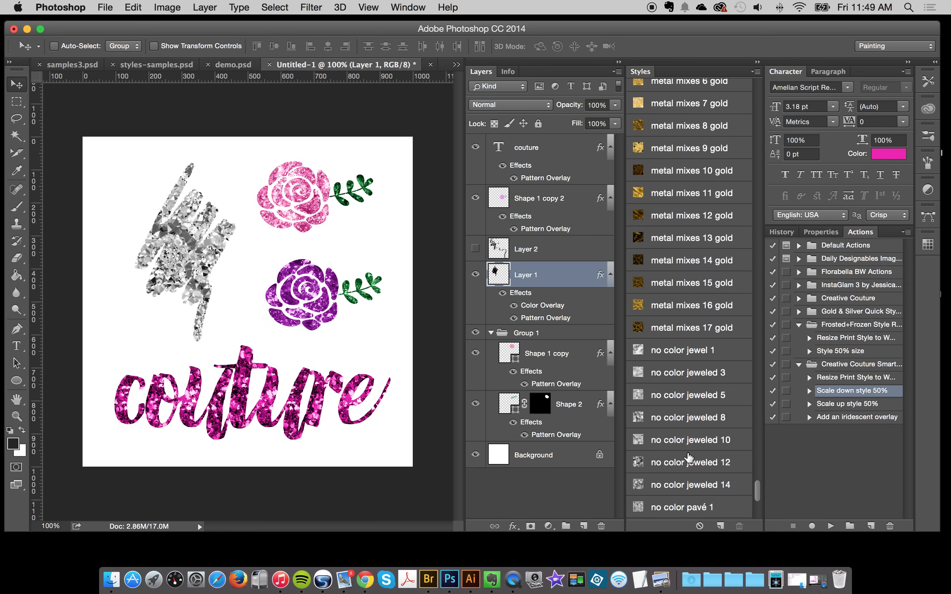
# Step: Try several of the no color pavé styles on the Layer 1 scribble
pyautogui.scroll(-5, 688, 343)
pyautogui.click(688, 464)
pyautogui.scroll(-7, 686, 413)
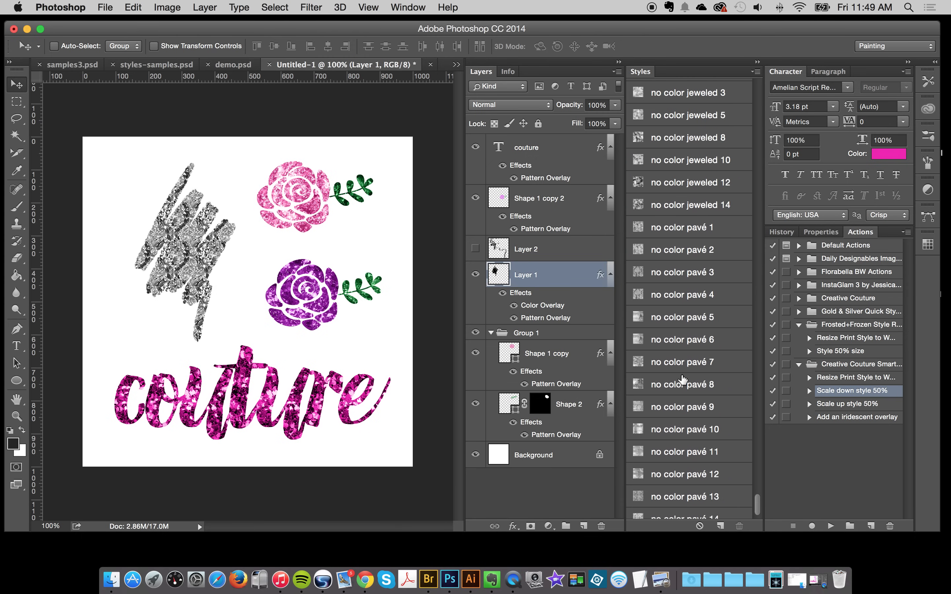
pyautogui.click(684, 464)
pyautogui.scroll(-2, 684, 468)
pyautogui.click(701, 420)
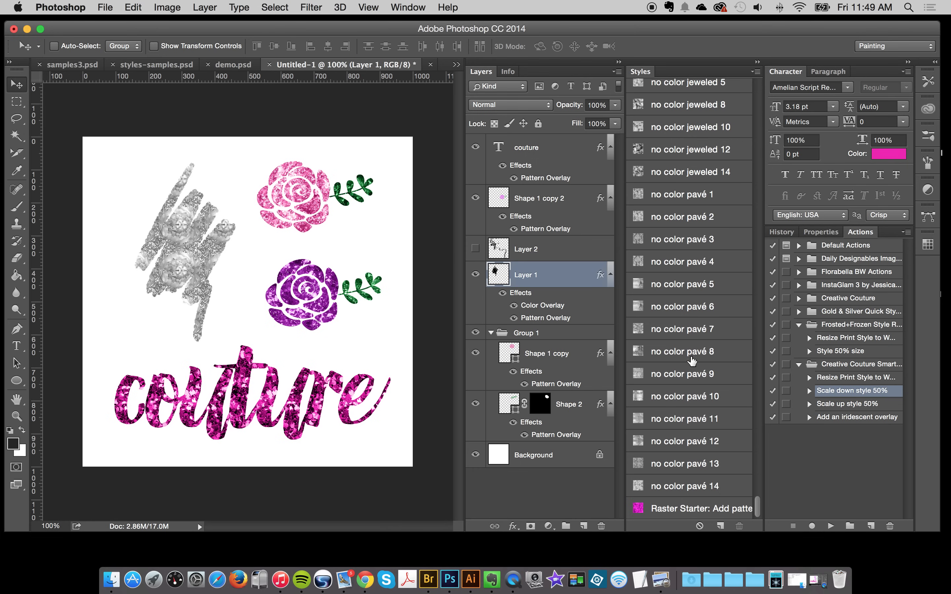
pyautogui.click(697, 390)
# Step: Go back through earlier no color styles on the scribble, ending with no color jewel 1, and toggle Layer 1's visibility off and on
pyautogui.scroll(4, 697, 391)
pyautogui.click(692, 285)
pyautogui.click(682, 190)
pyautogui.scroll(9, 698, 255)
pyautogui.click(670, 332)
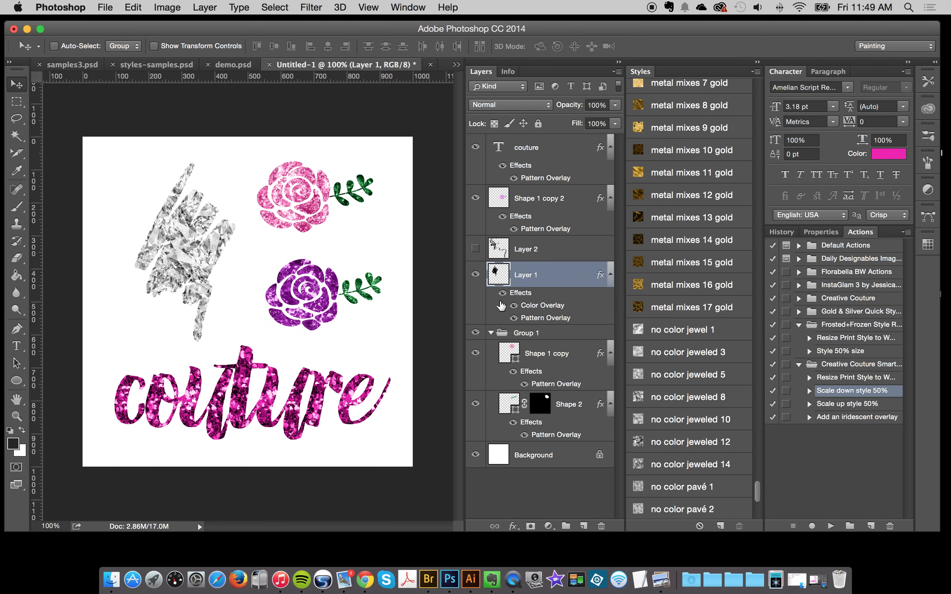
pyautogui.click(476, 274)
pyautogui.click(475, 274)
# Step: Run the "Add an iridescent overlay" action on the Layer 1 scribble and inspect the result at 200% before returning to 100%
pyautogui.click(845, 418)
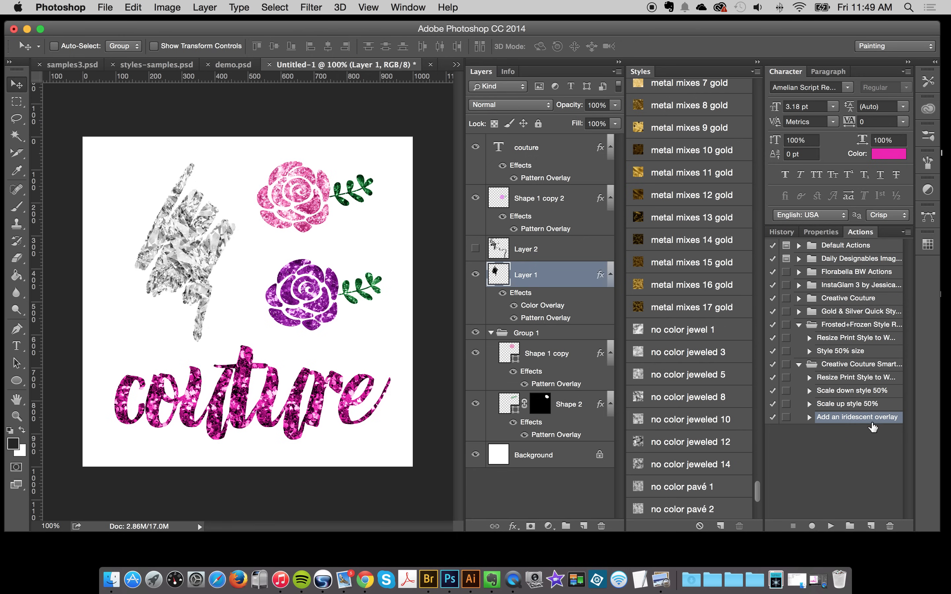
pyautogui.click(831, 527)
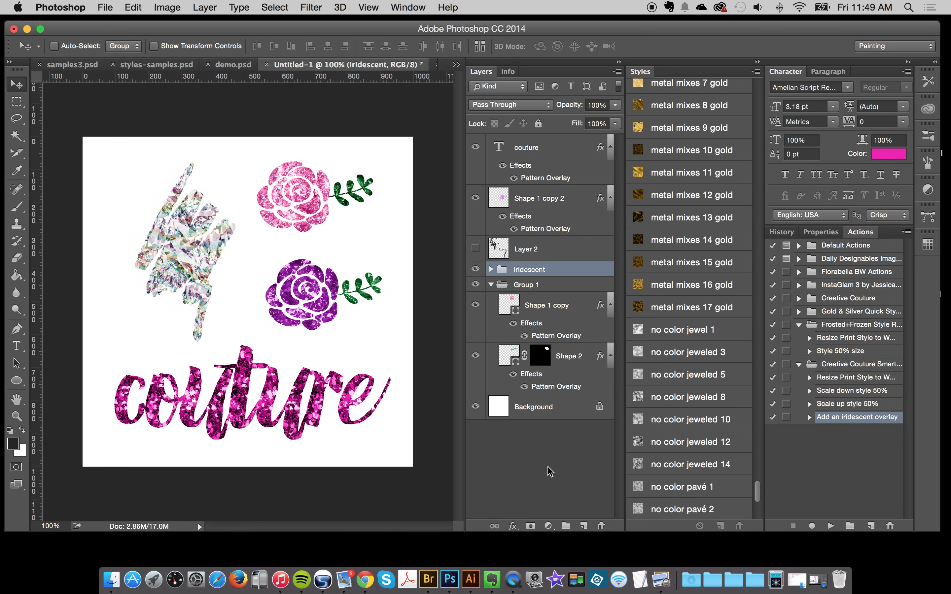
pyautogui.click(17, 416)
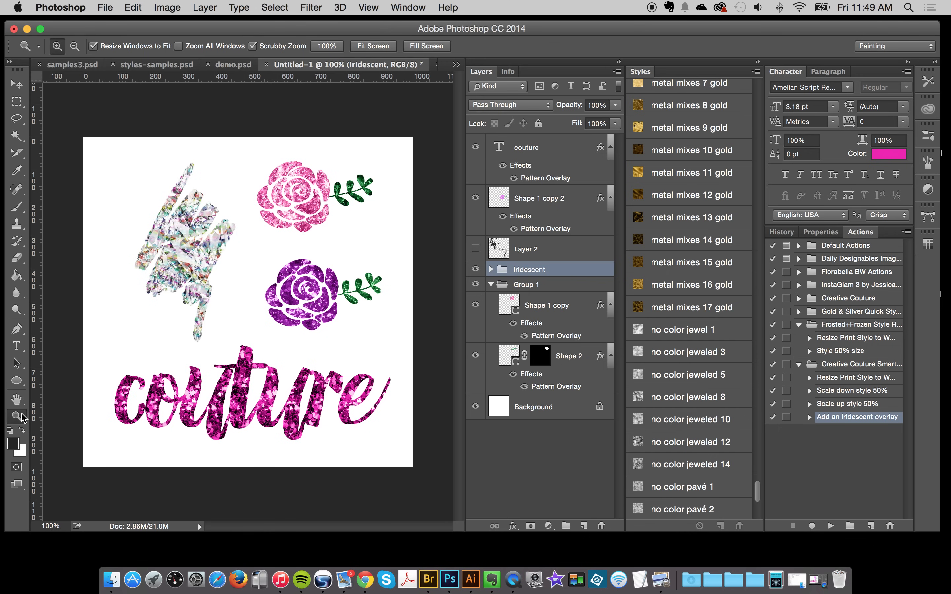
pyautogui.click(216, 224)
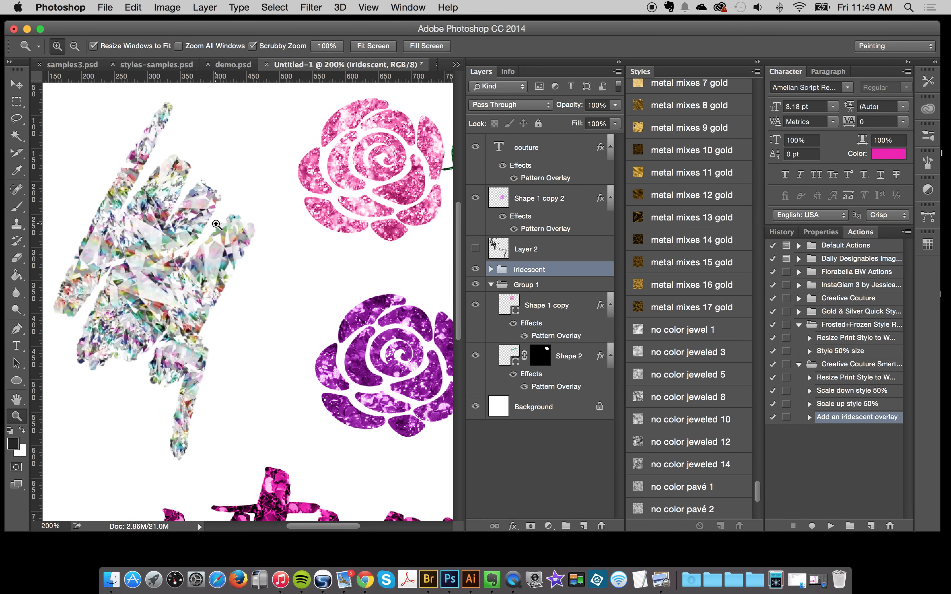
pyautogui.keyDown('alt'); pyautogui.click(263, 220); pyautogui.keyUp('alt')
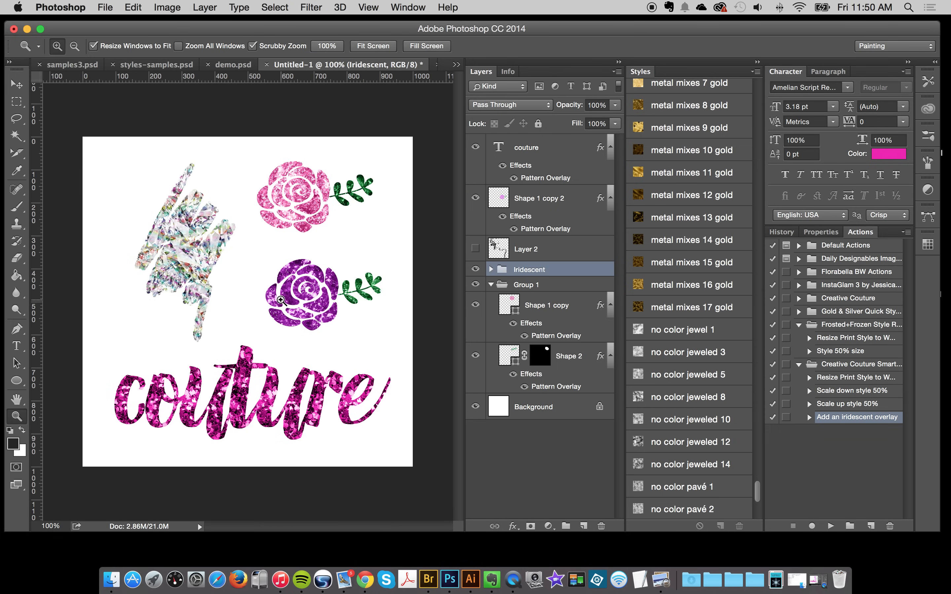